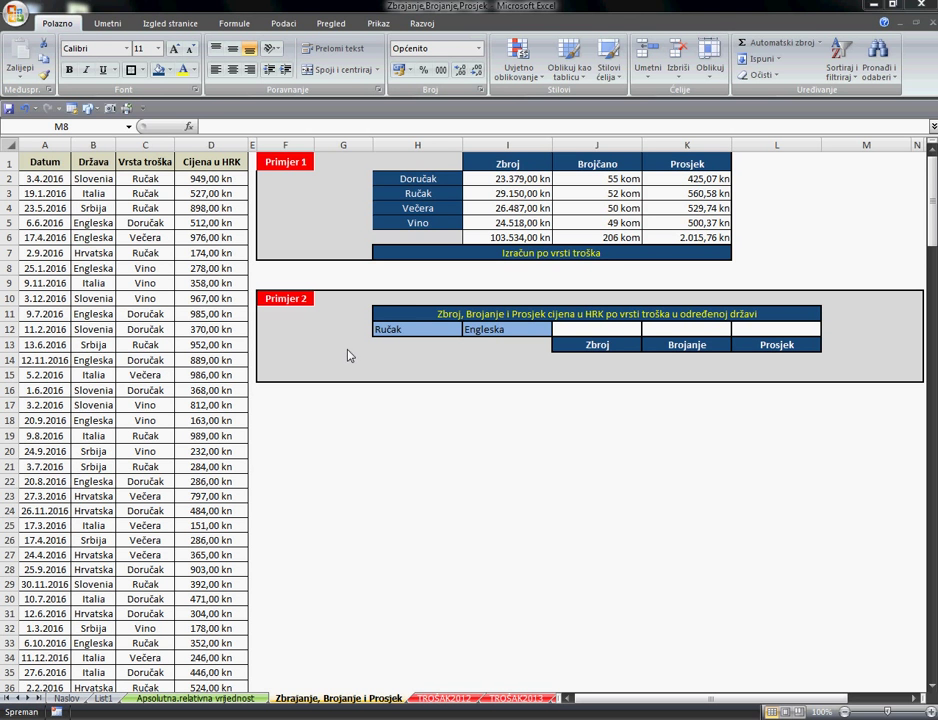
Review the Primjer 1 SUMIF totals for Doručak and Večera beside the empty Primjer 2 result cells
left_click(617, 334)
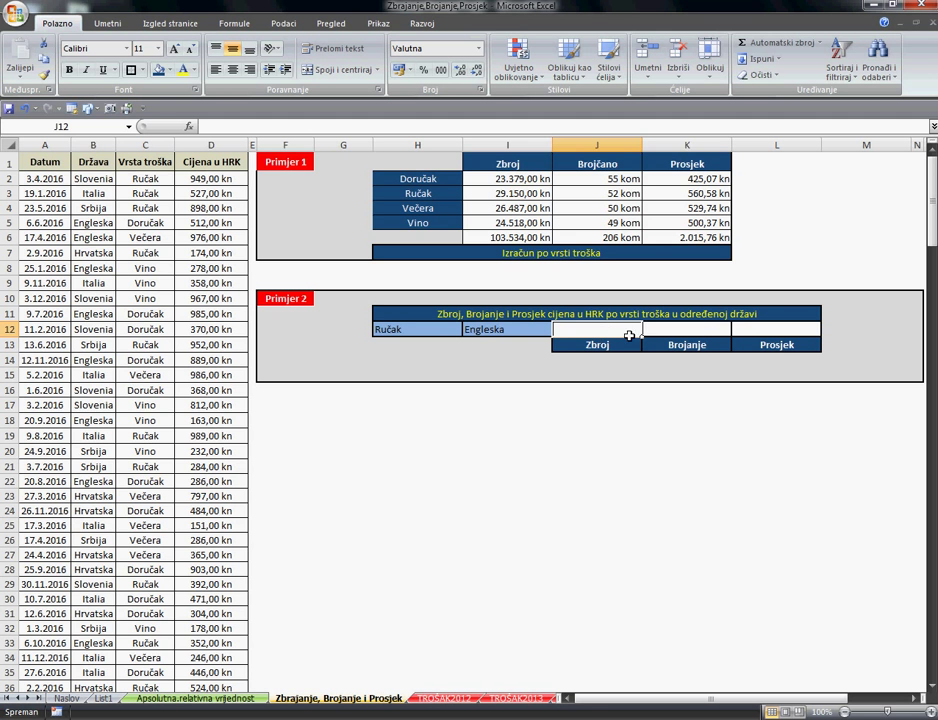
left_click_drag(635, 333, 745, 329)
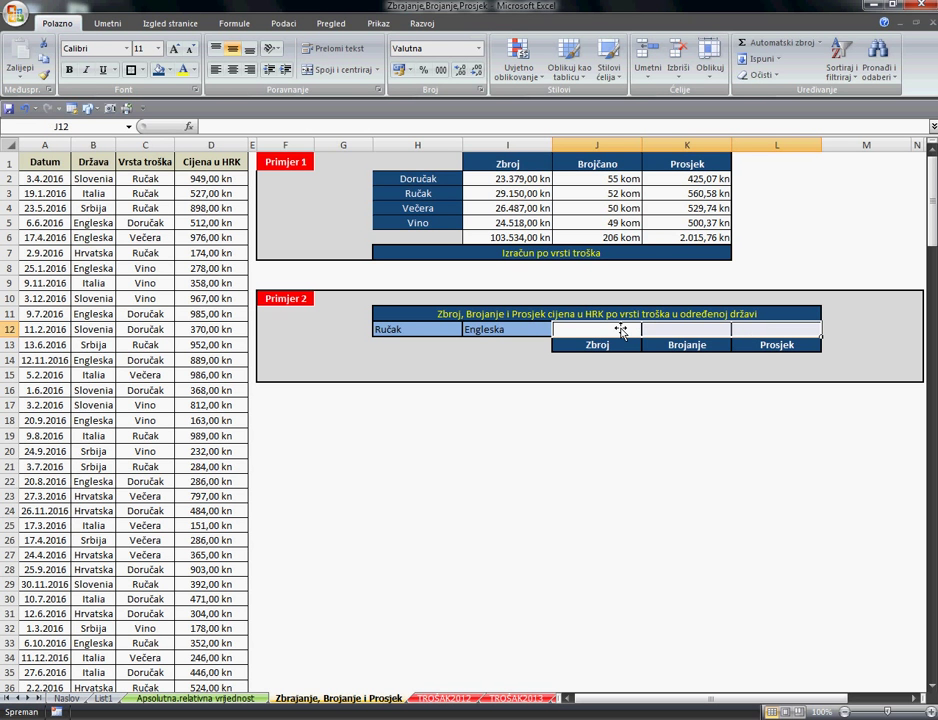
left_click(520, 186)
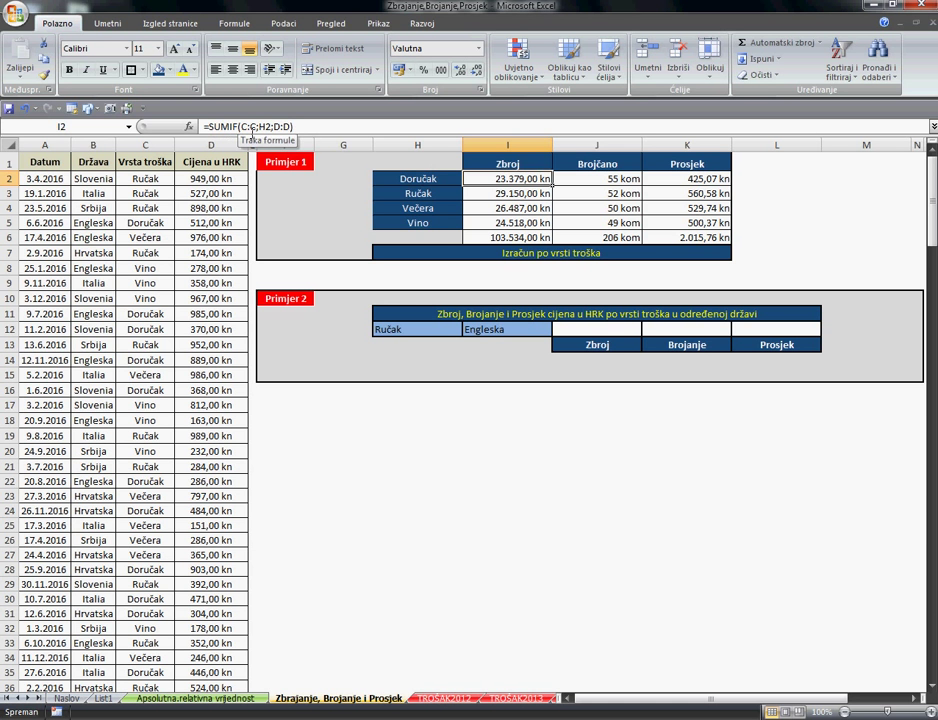
left_click(608, 334)
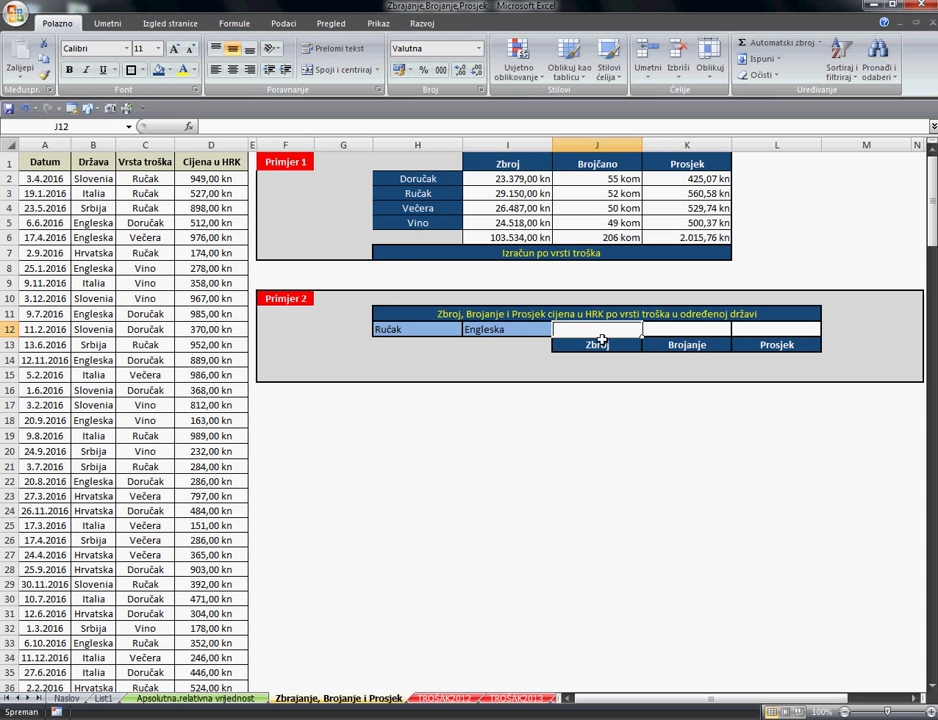
left_click(517, 183)
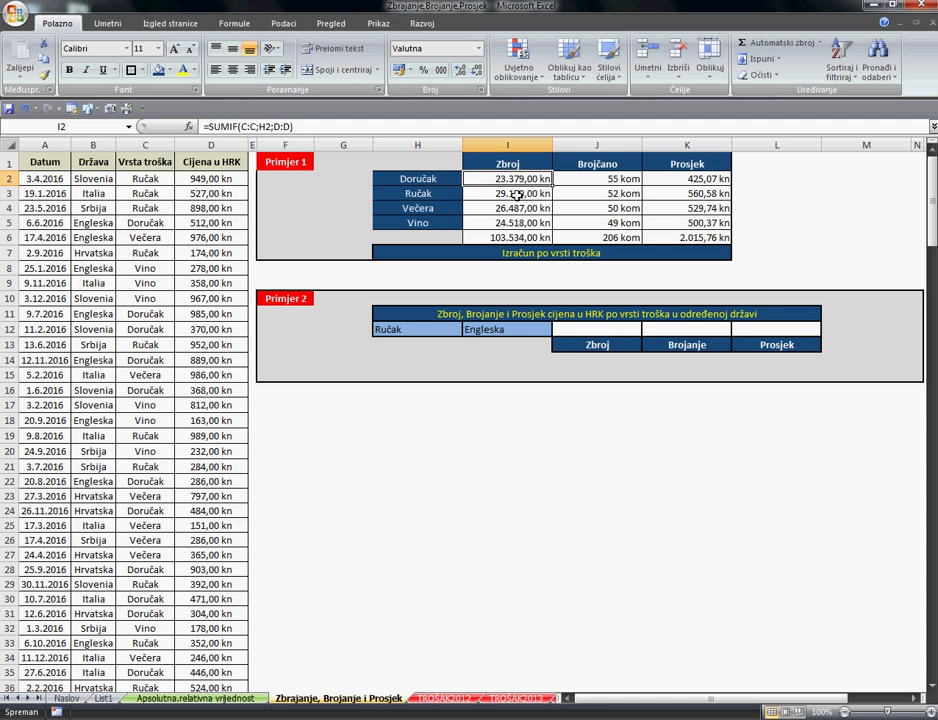
left_click(520, 211)
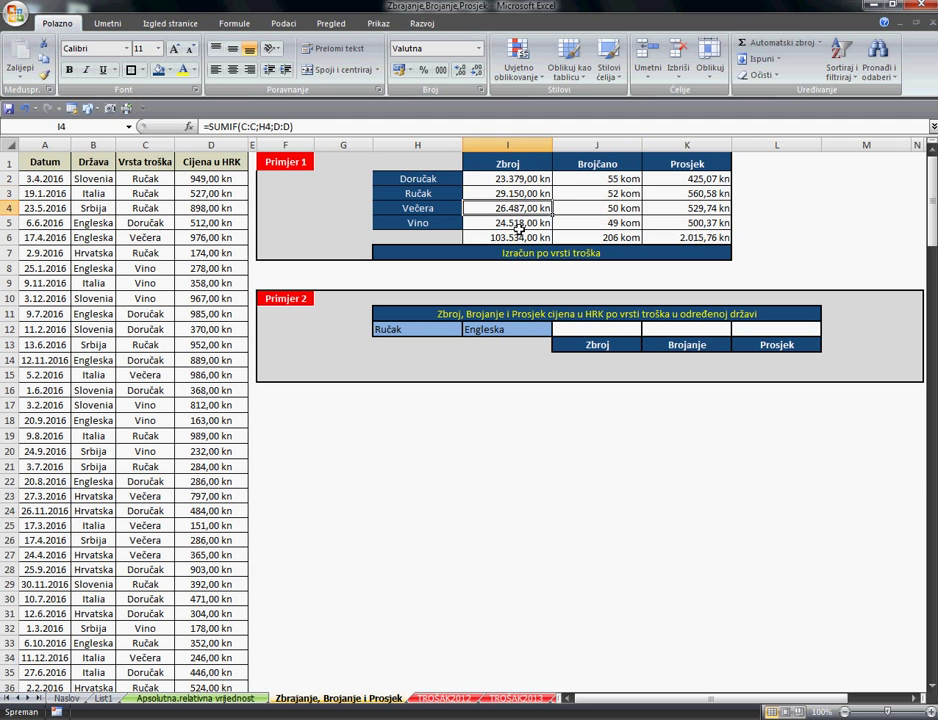
left_click_drag(513, 180, 519, 221)
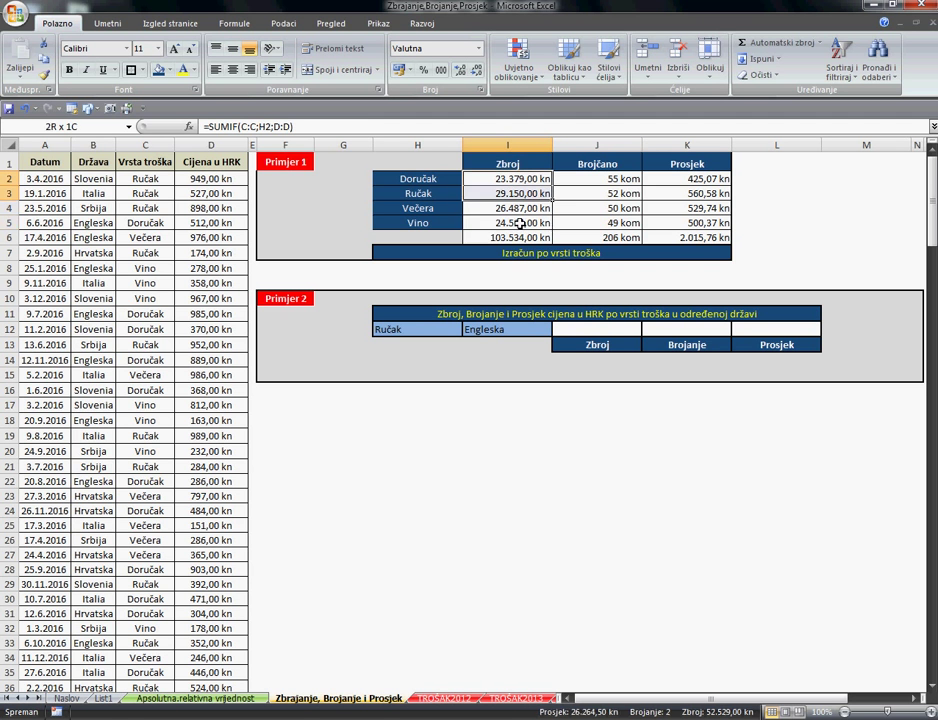
left_click(595, 330)
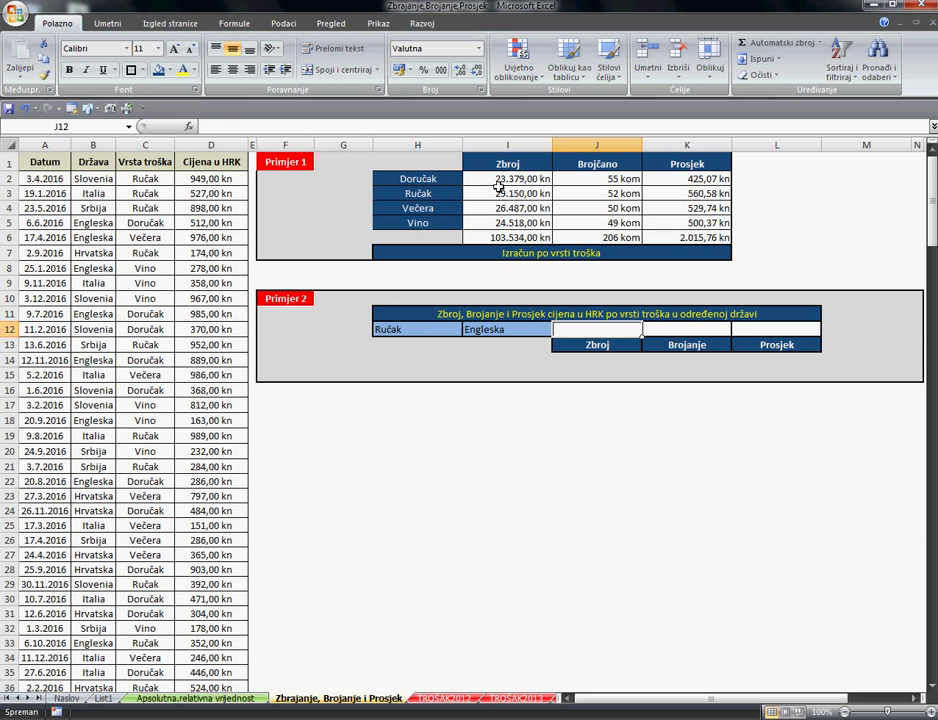
left_click(450, 181)
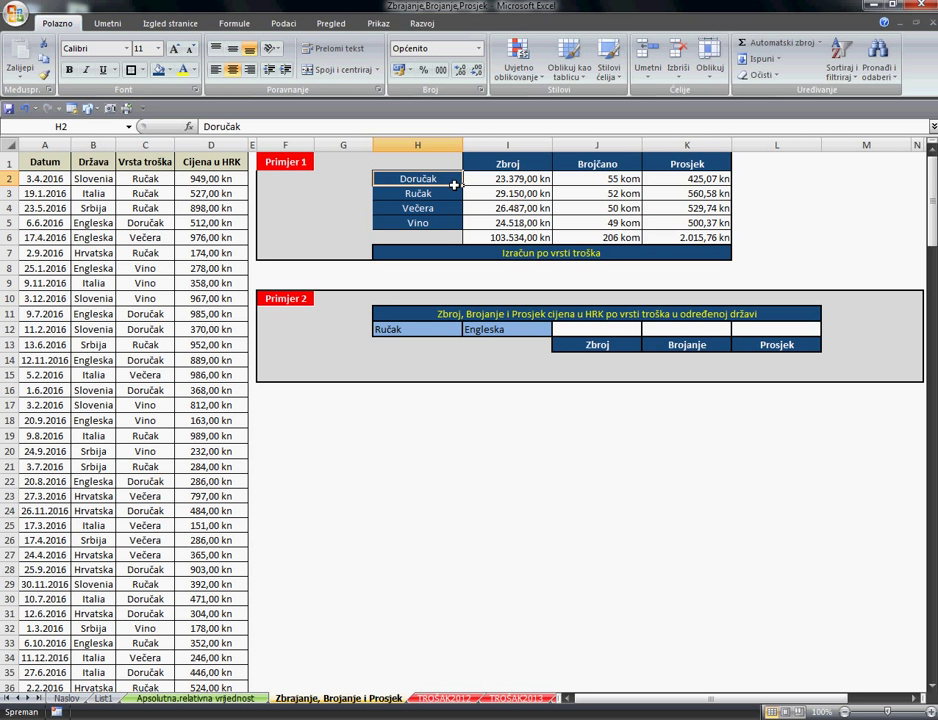
left_click(619, 336)
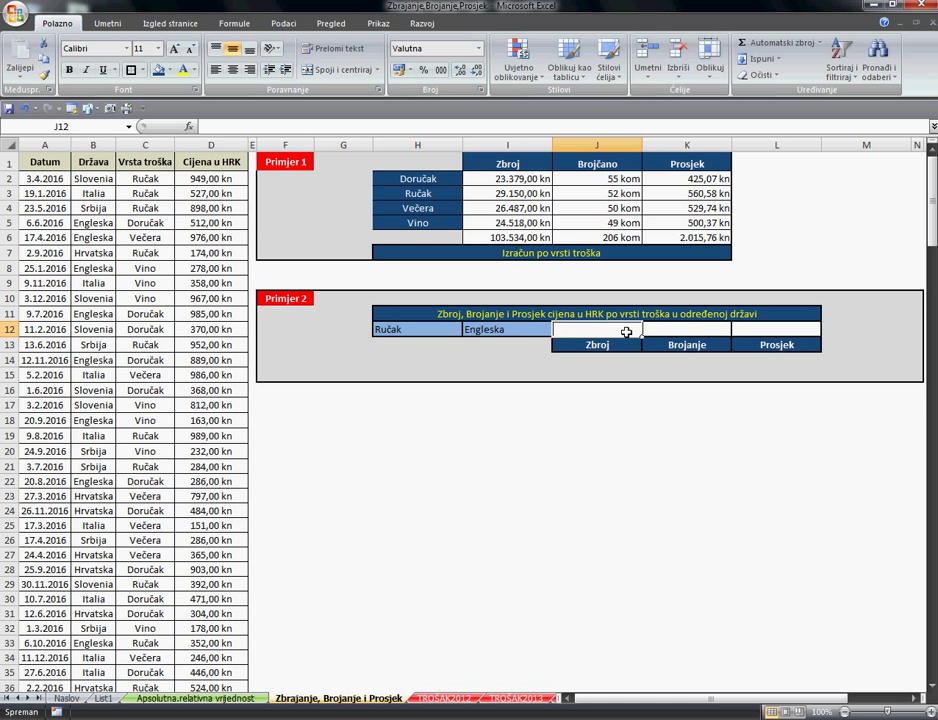
Enter =SUMIFS(D:D;C:C;H12;B:B;I12) in J12, totalling Ručak in Engleska as 5.571,00 kn
type("=")
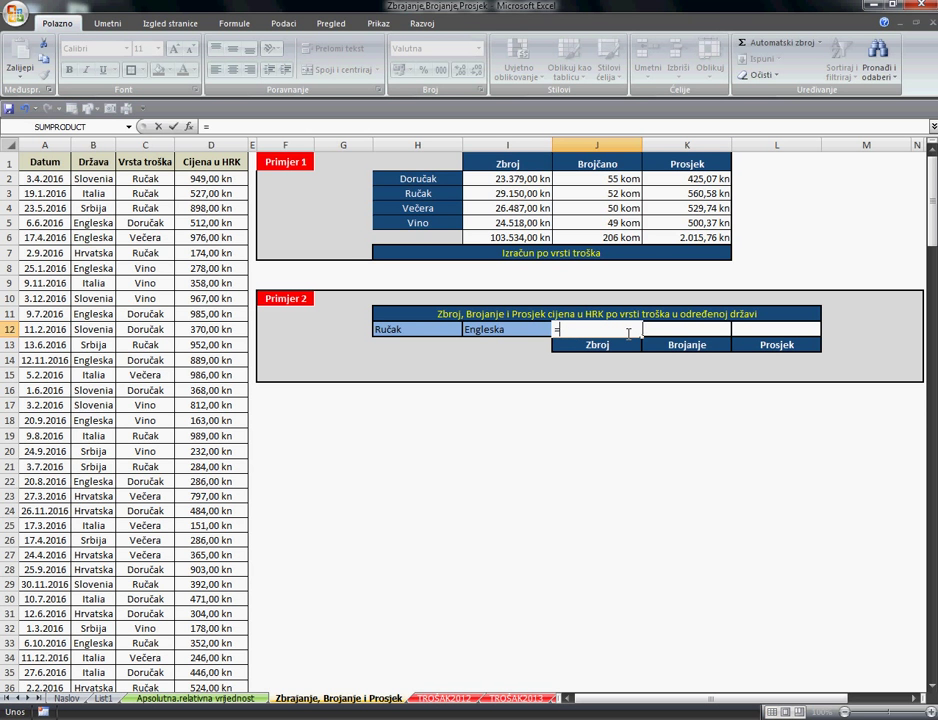
type("sum")
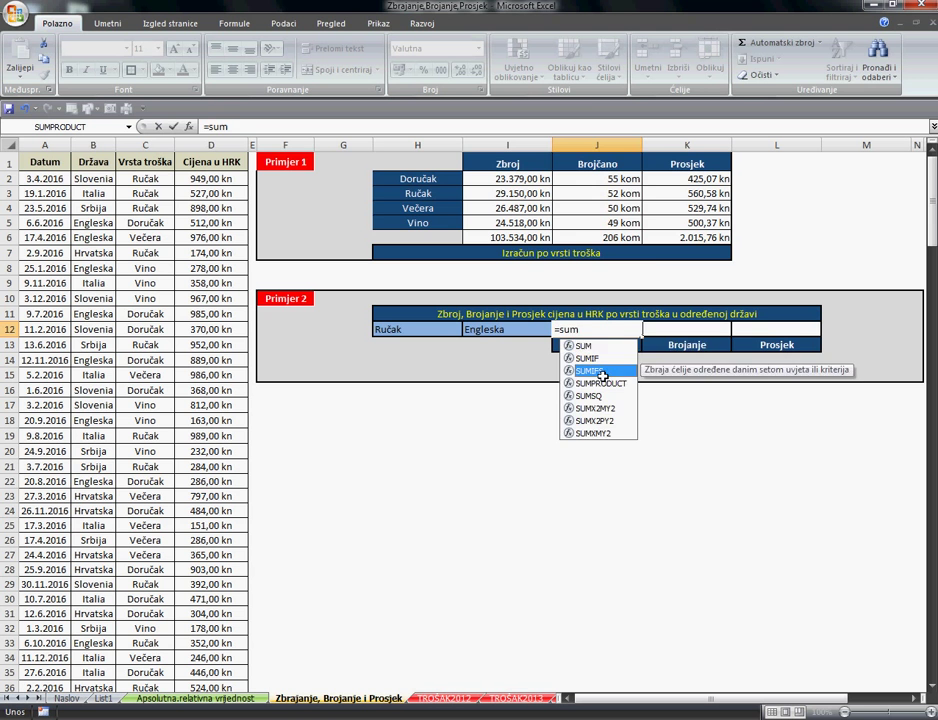
double_click(602, 372)
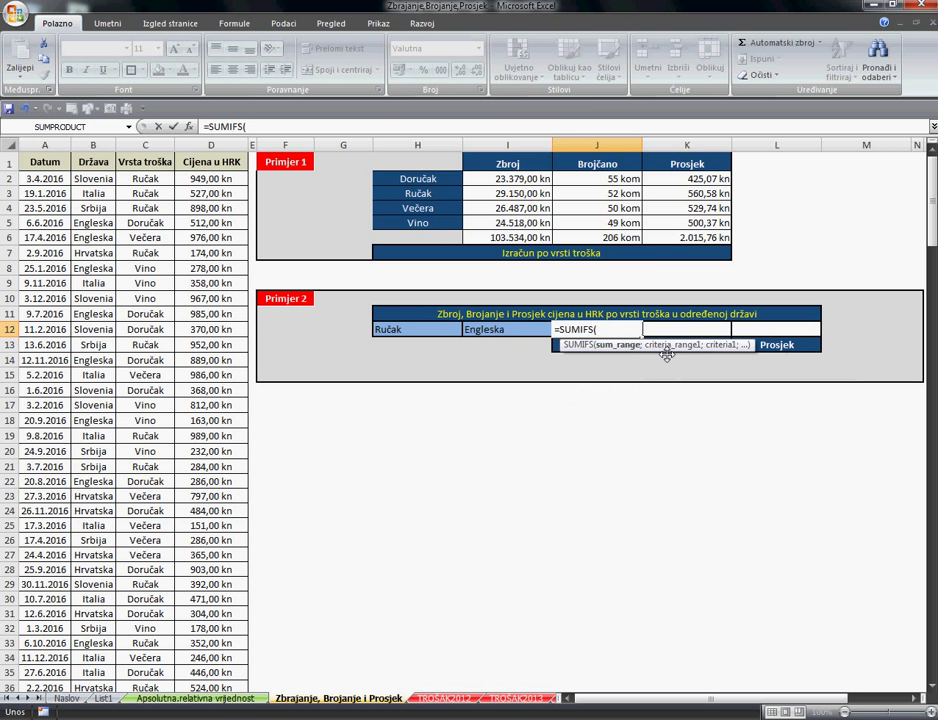
left_click_drag(667, 355, 503, 118)
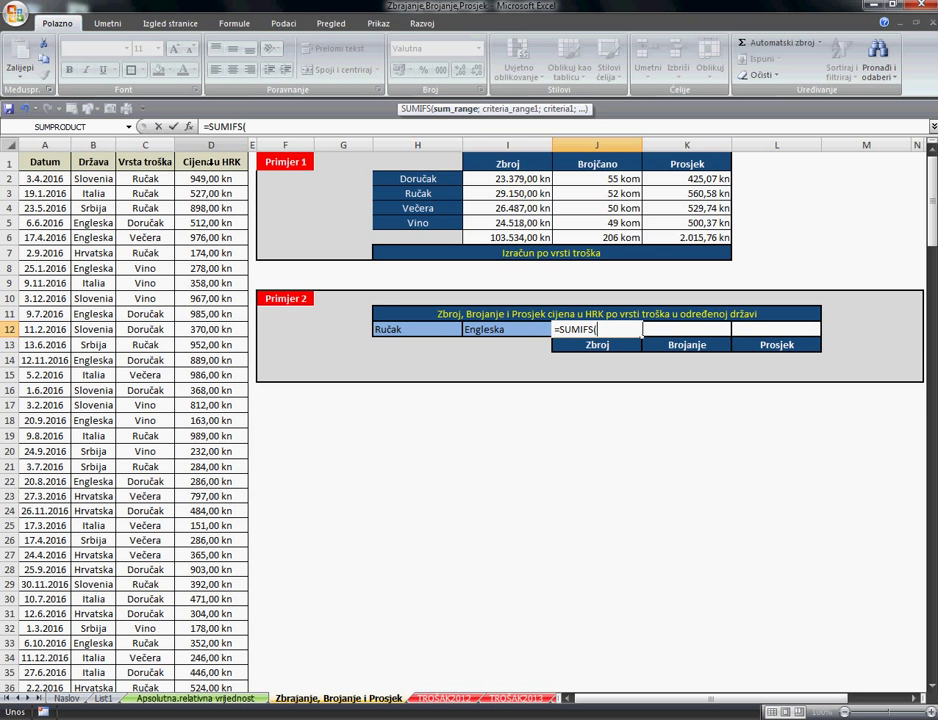
left_click(210, 145)
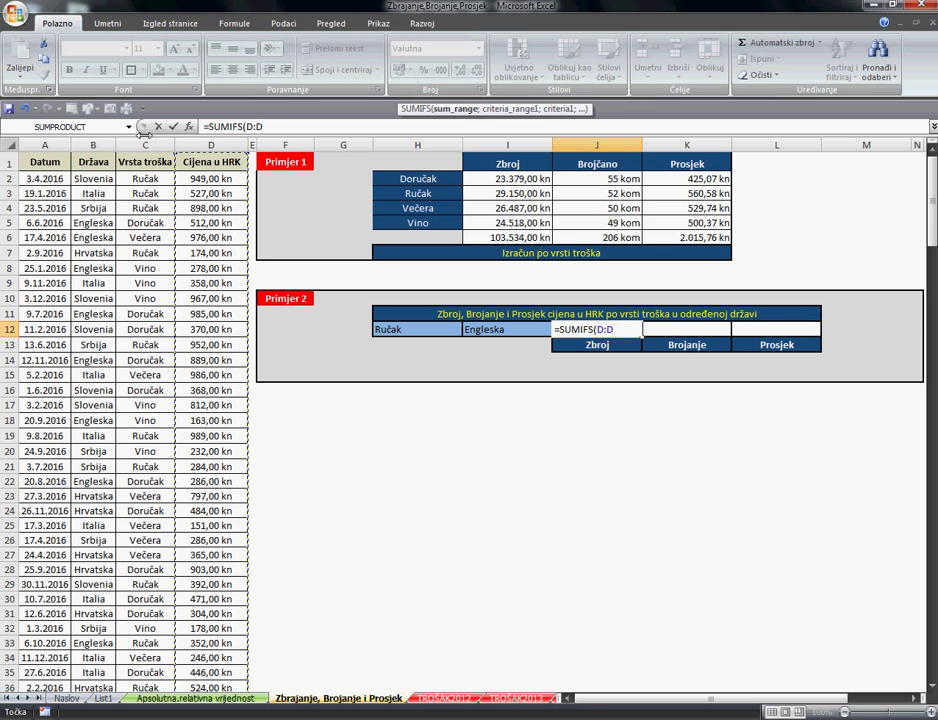
type(";")
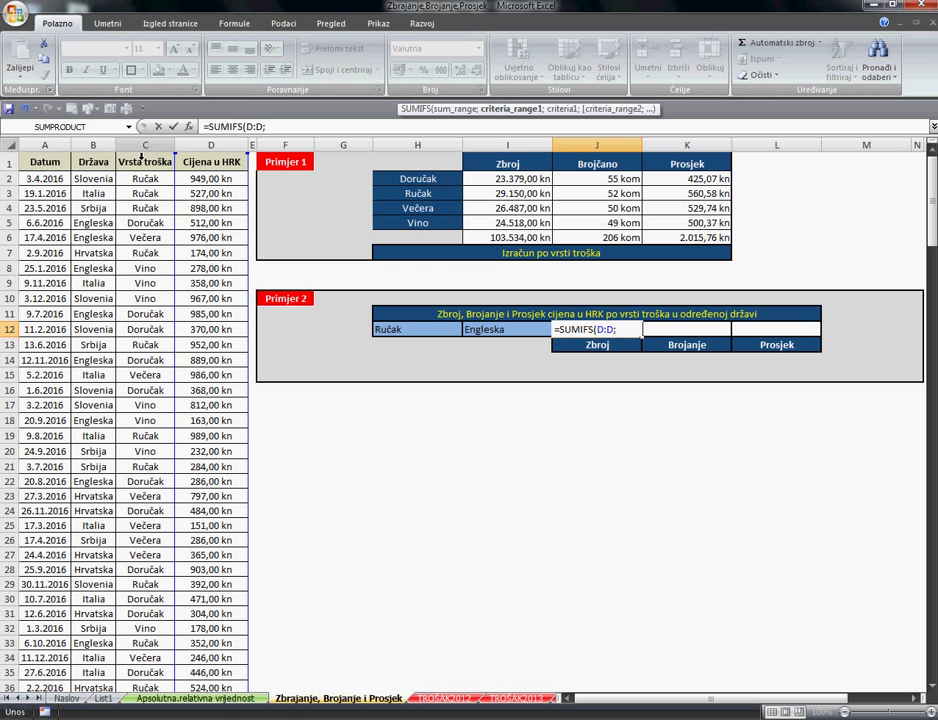
left_click(142, 157)
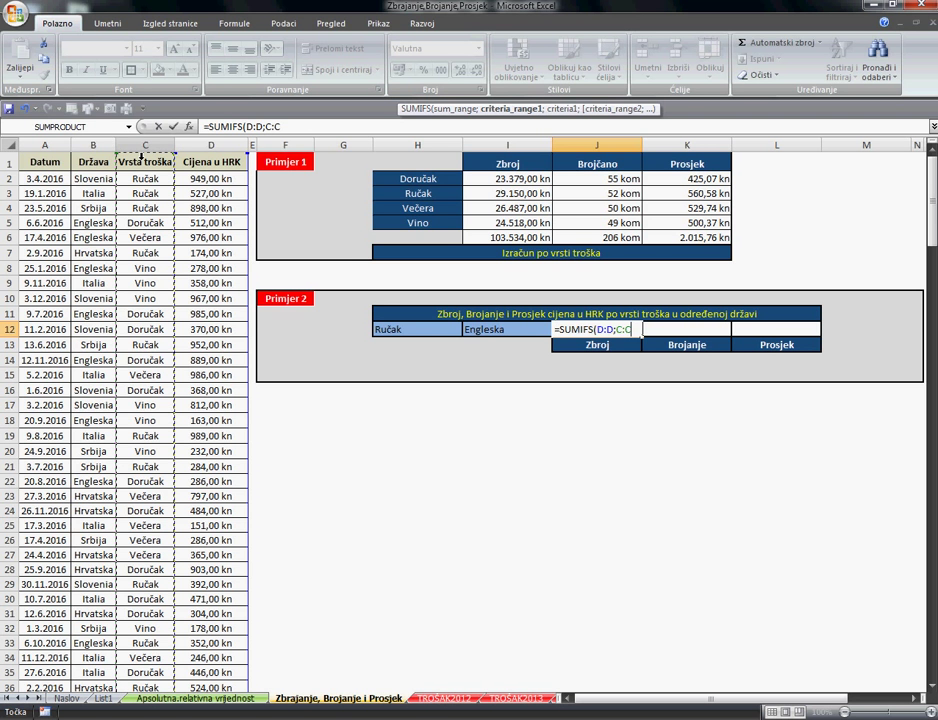
type(";")
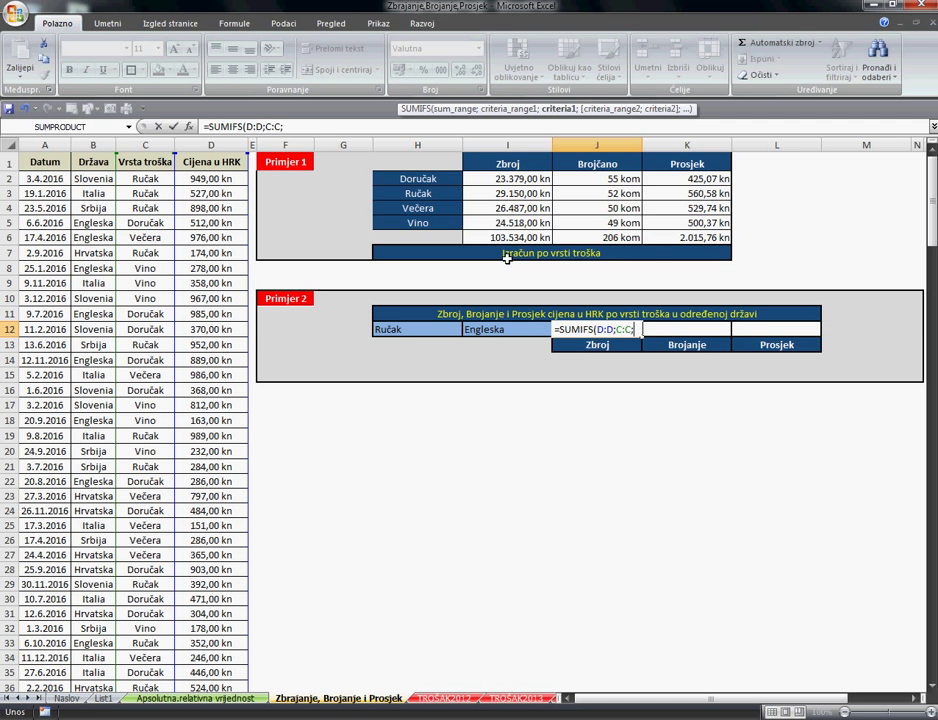
left_click(425, 336)
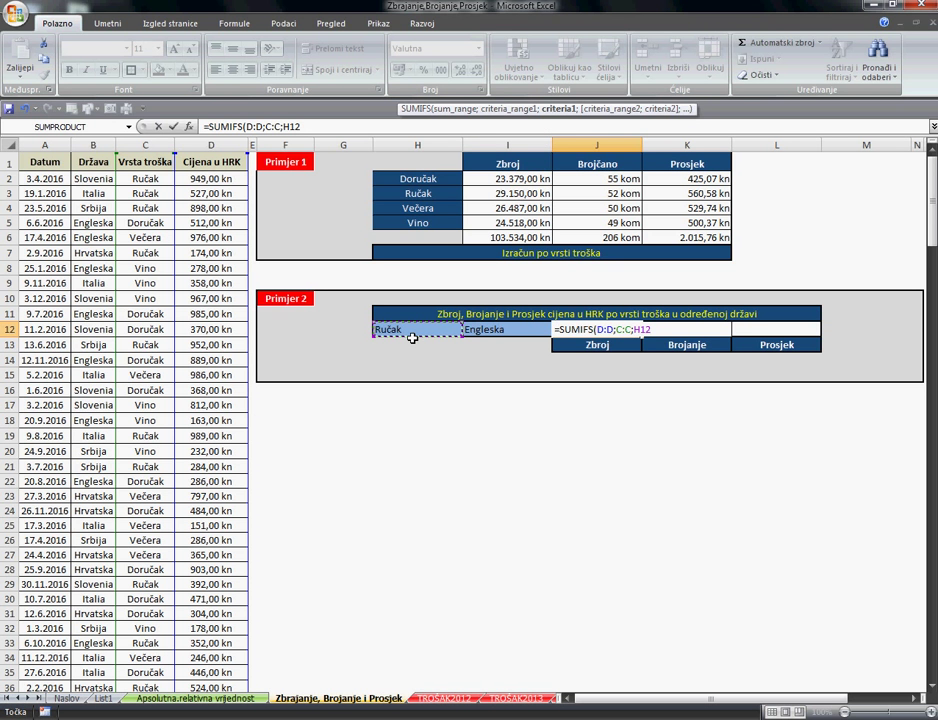
type(";")
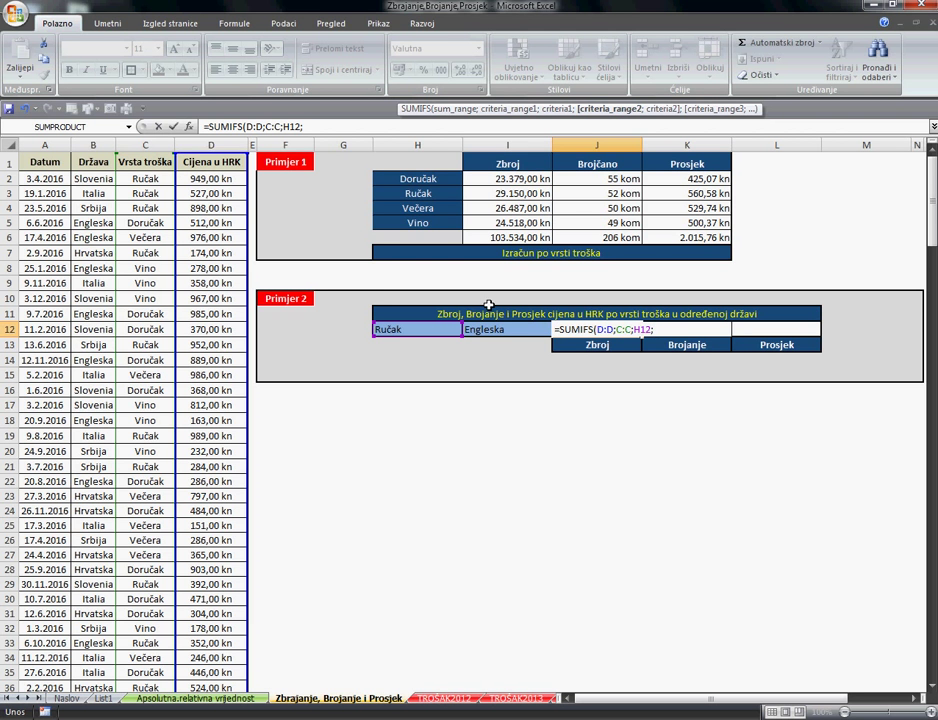
left_click(92, 145)
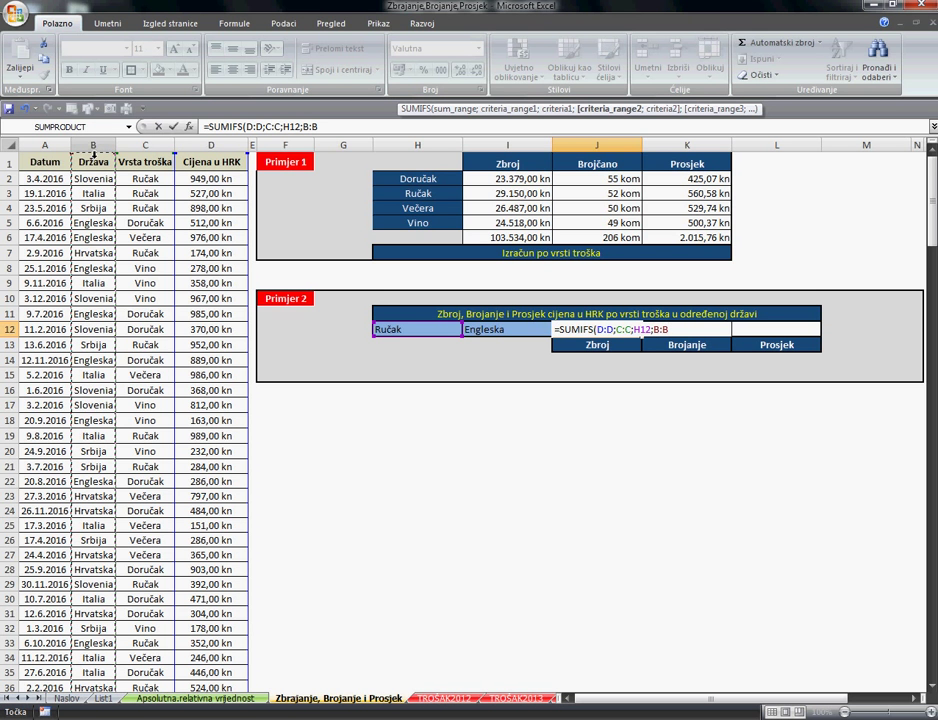
type(";")
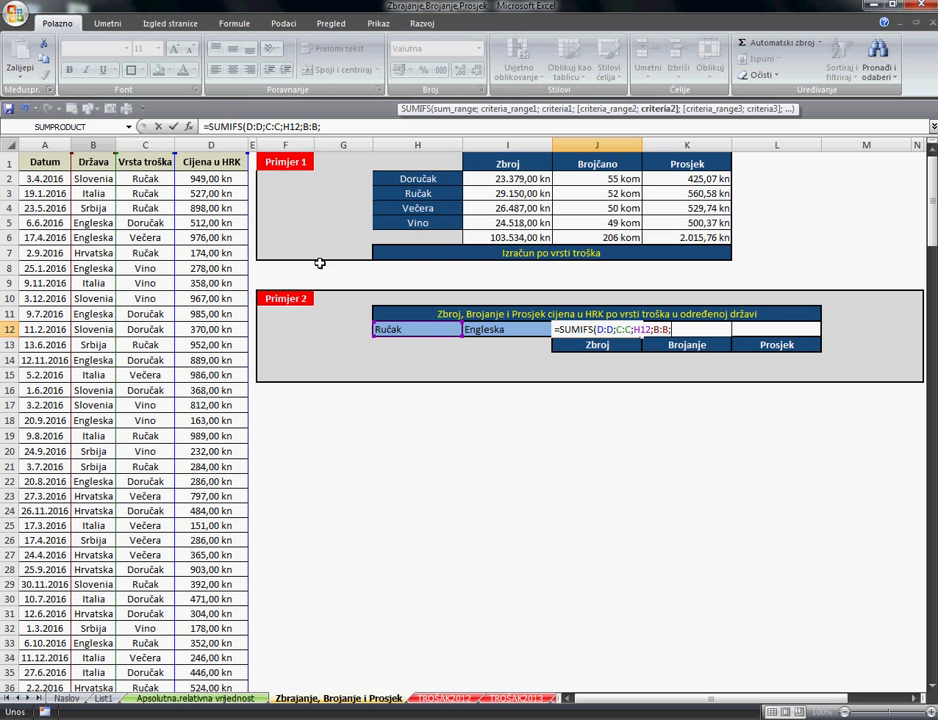
left_click(507, 333)
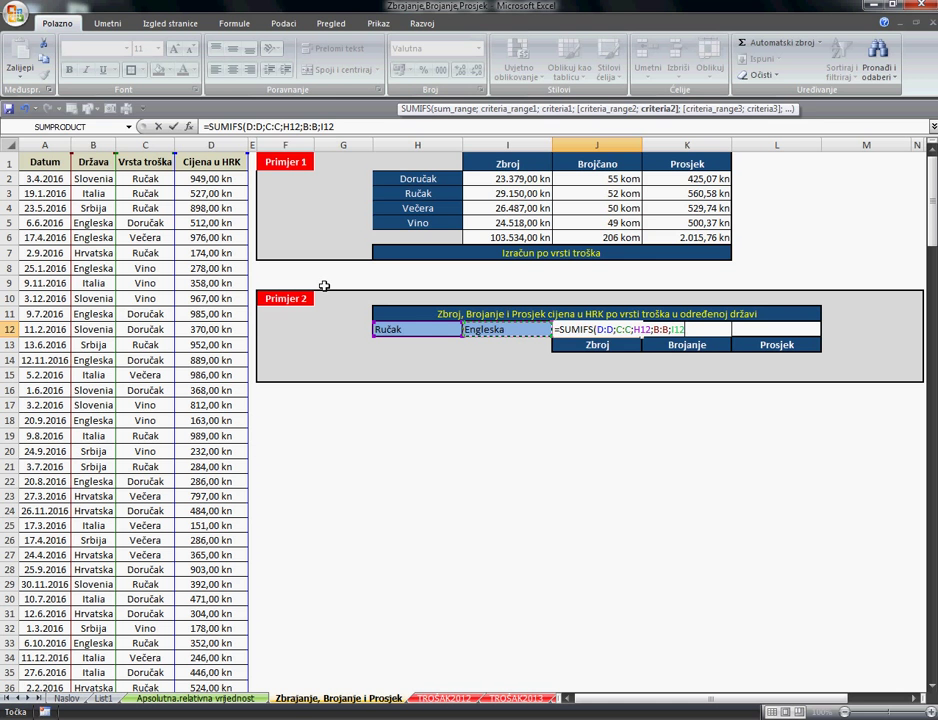
key("Return")
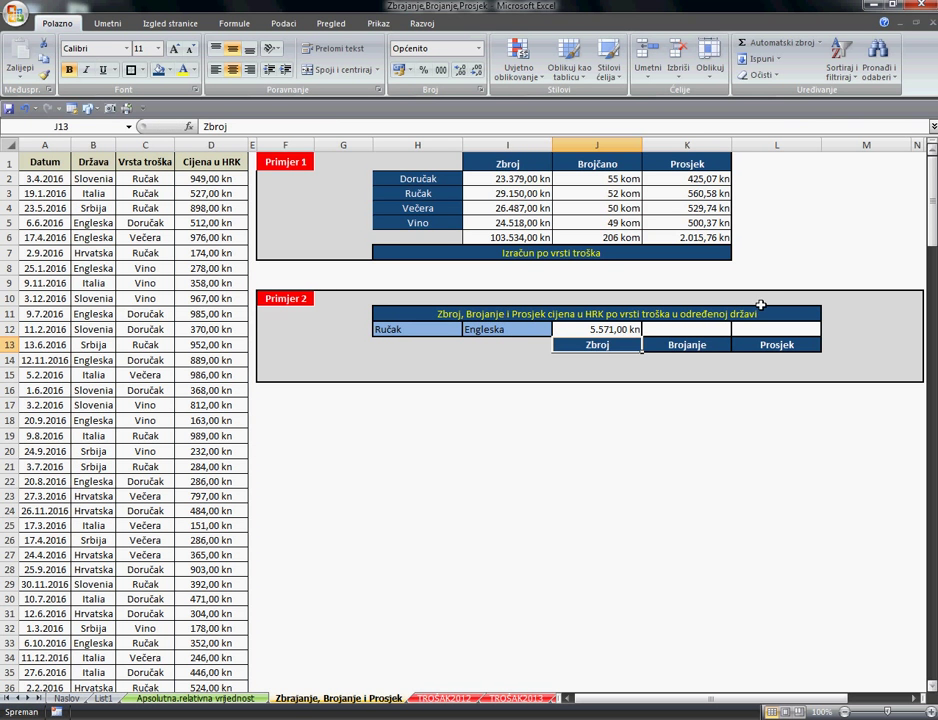
Enter =COUNTIFS(C:C;H12;B:B;I12) in K12 to count Ručak expenses in Engleska, giving 9
left_click(681, 334)
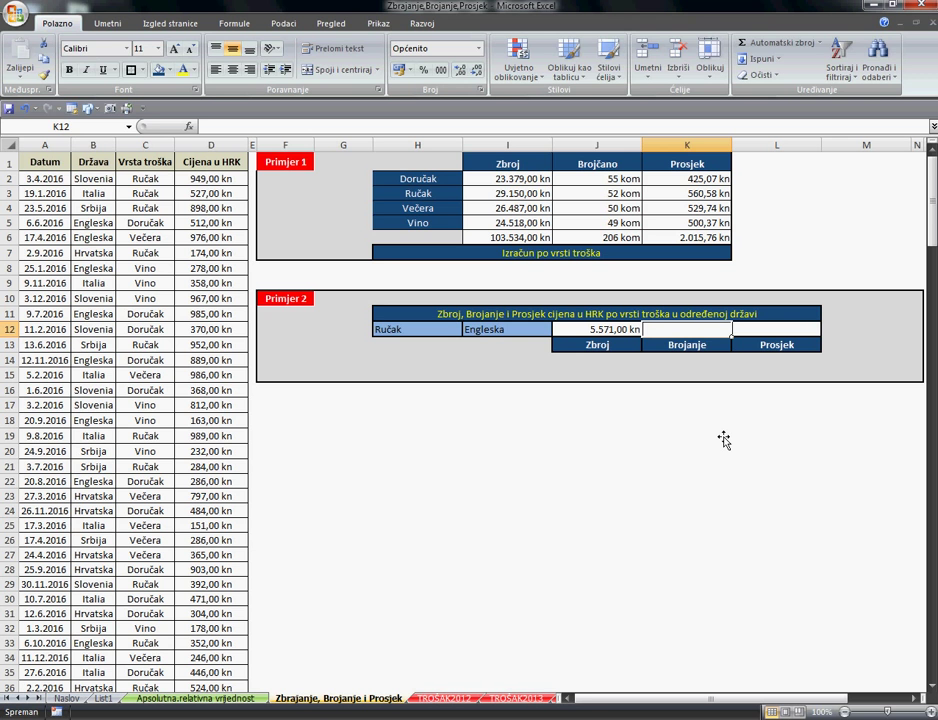
type("=")
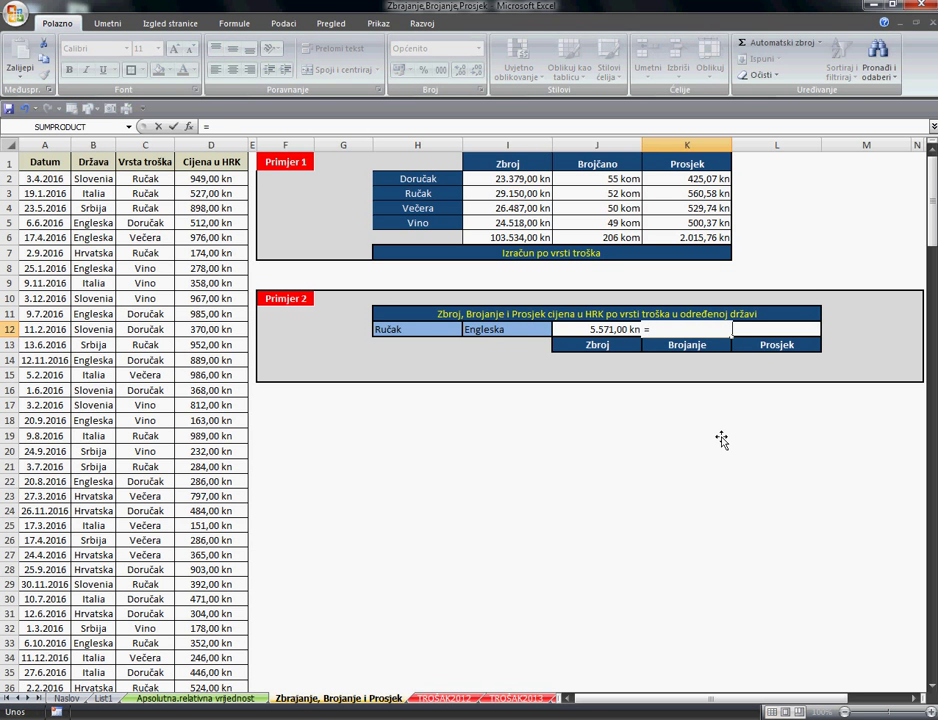
type("coun")
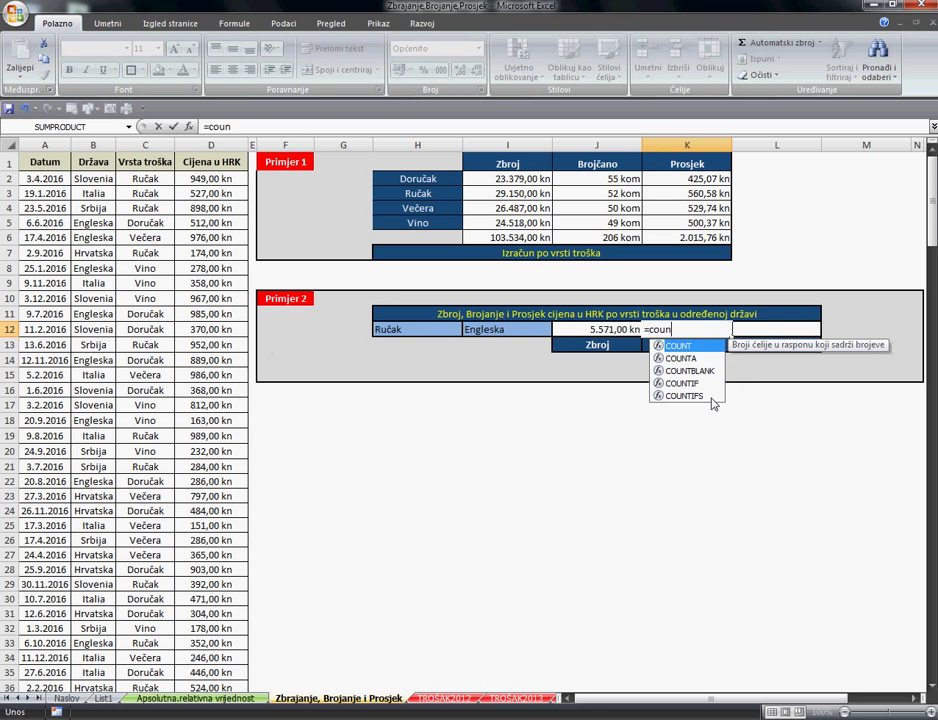
double_click(700, 396)
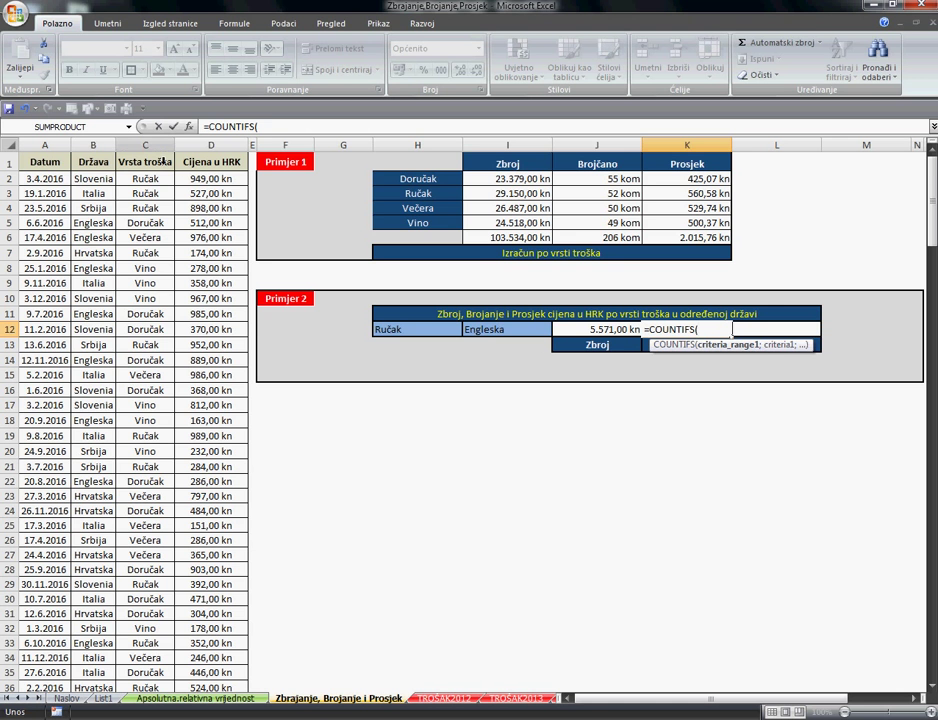
left_click(150, 146)
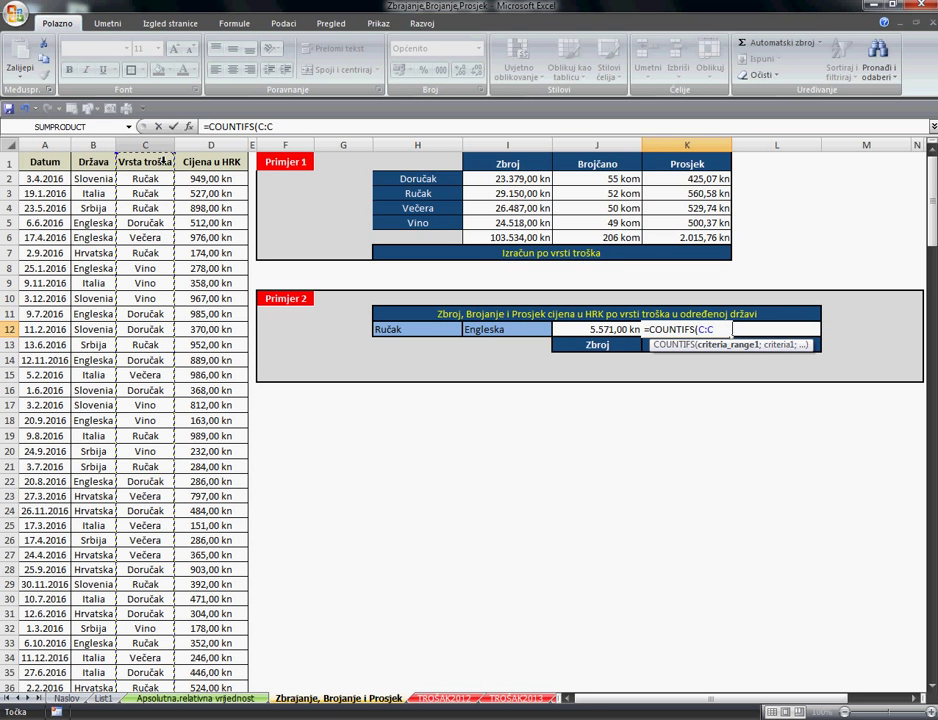
type(";")
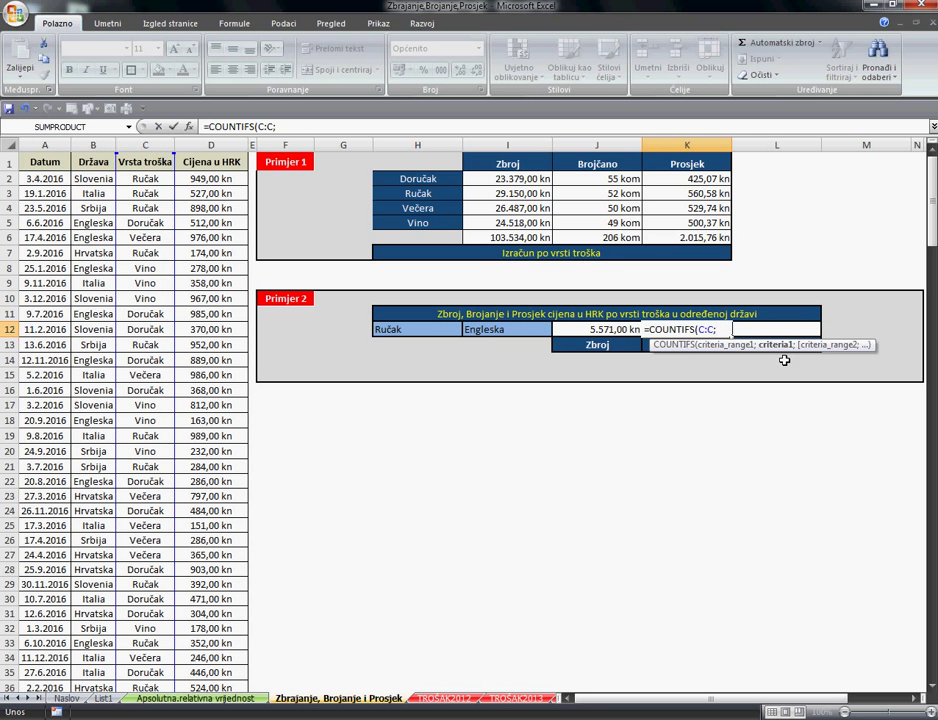
left_click(429, 337)
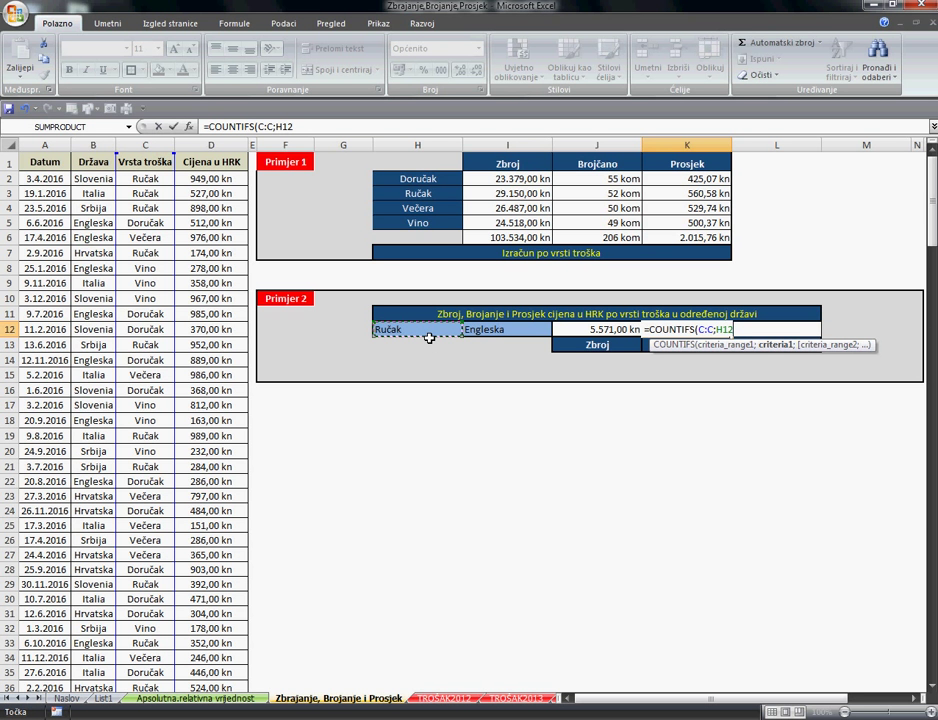
type(";")
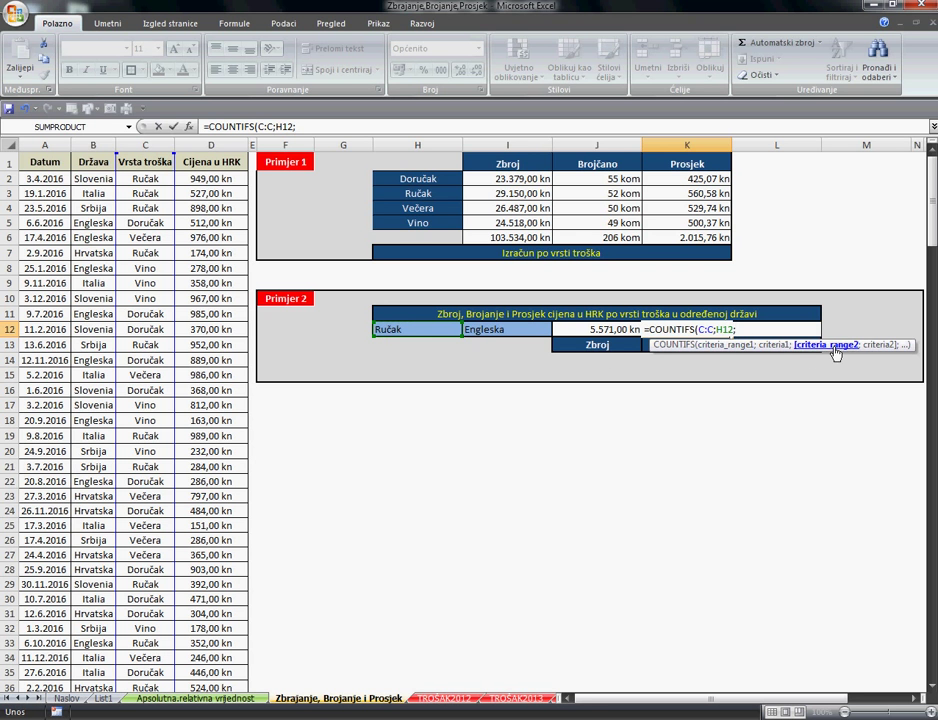
left_click(111, 146)
type(";")
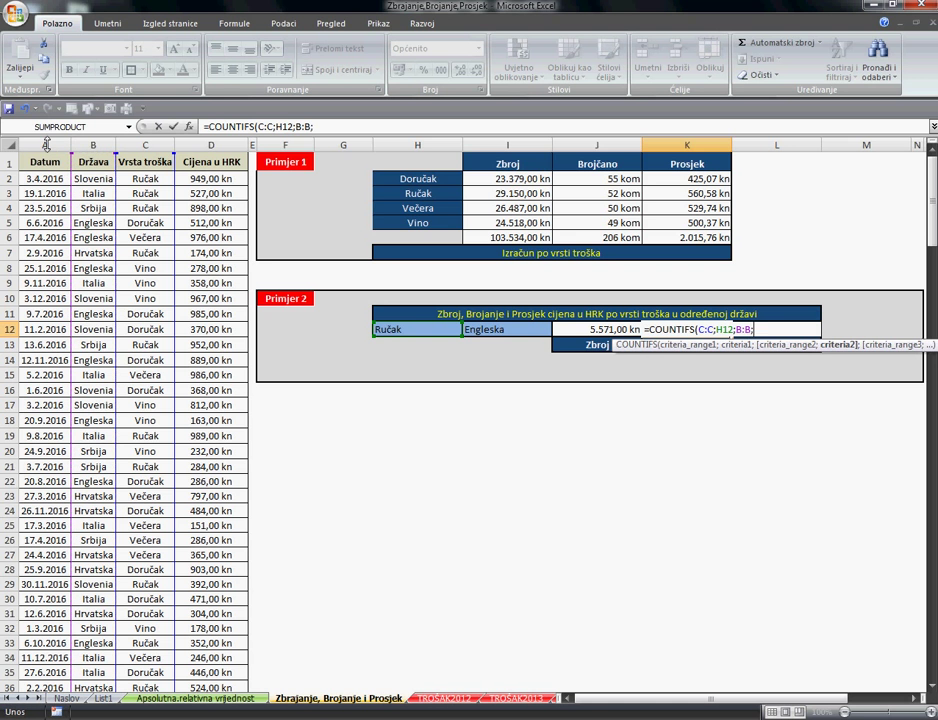
left_click(518, 333)
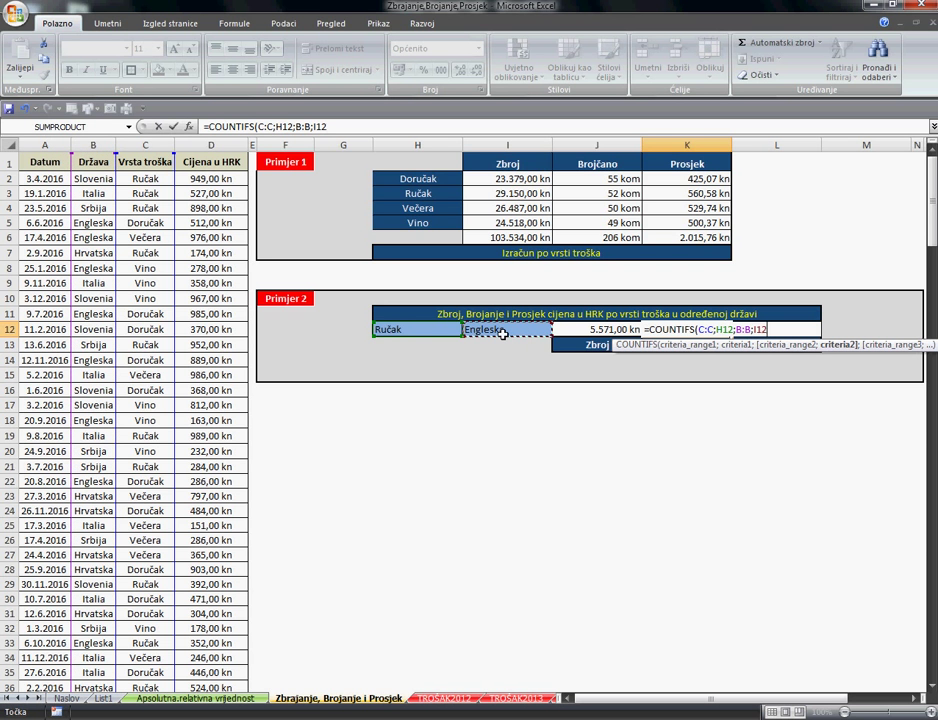
key("Return")
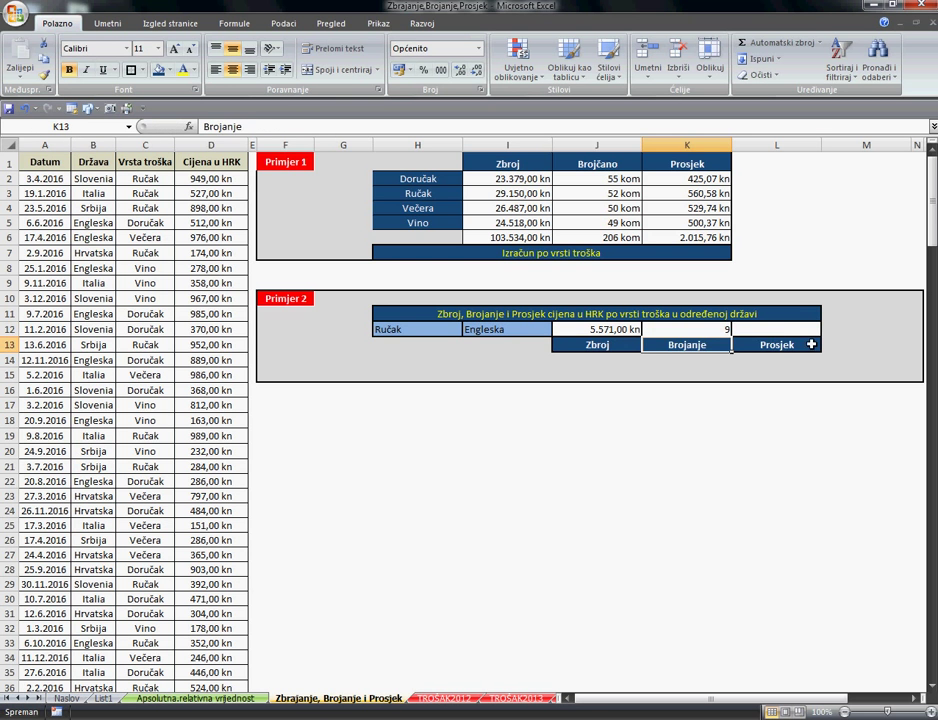
Begin =AVERAGEIFS(D:D in L12, using AVERAGEIFS from autocomplete with column D as average range
left_click(790, 330)
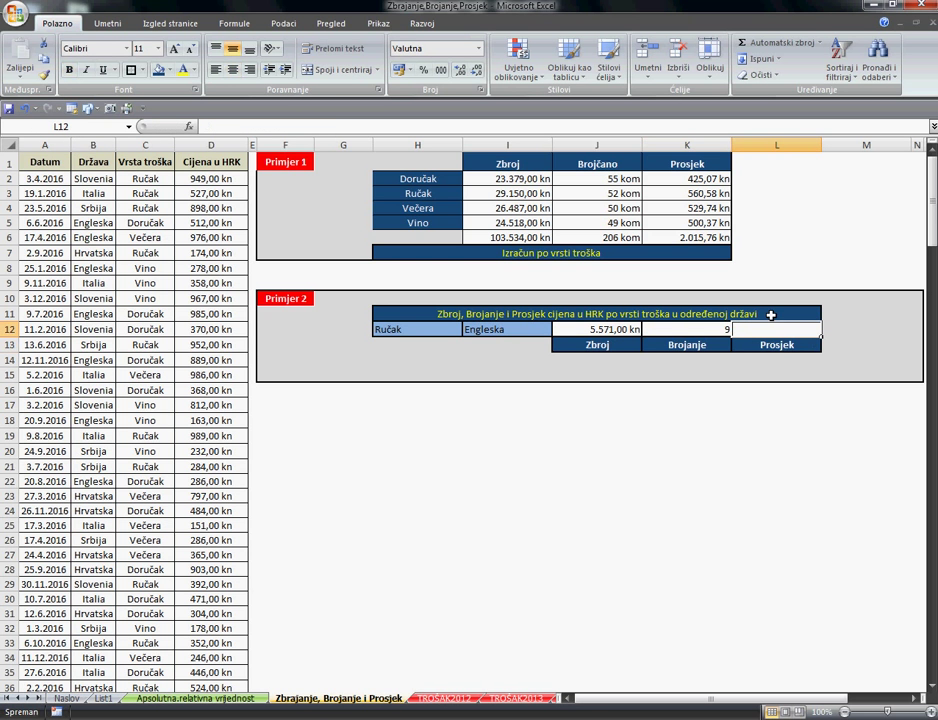
type("=aver")
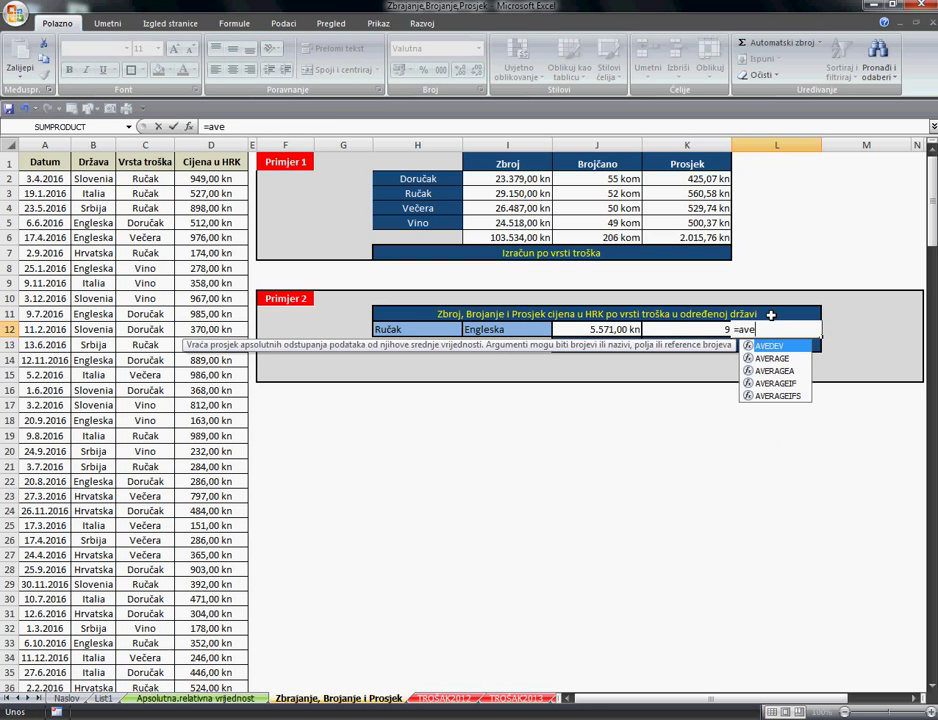
double_click(789, 384)
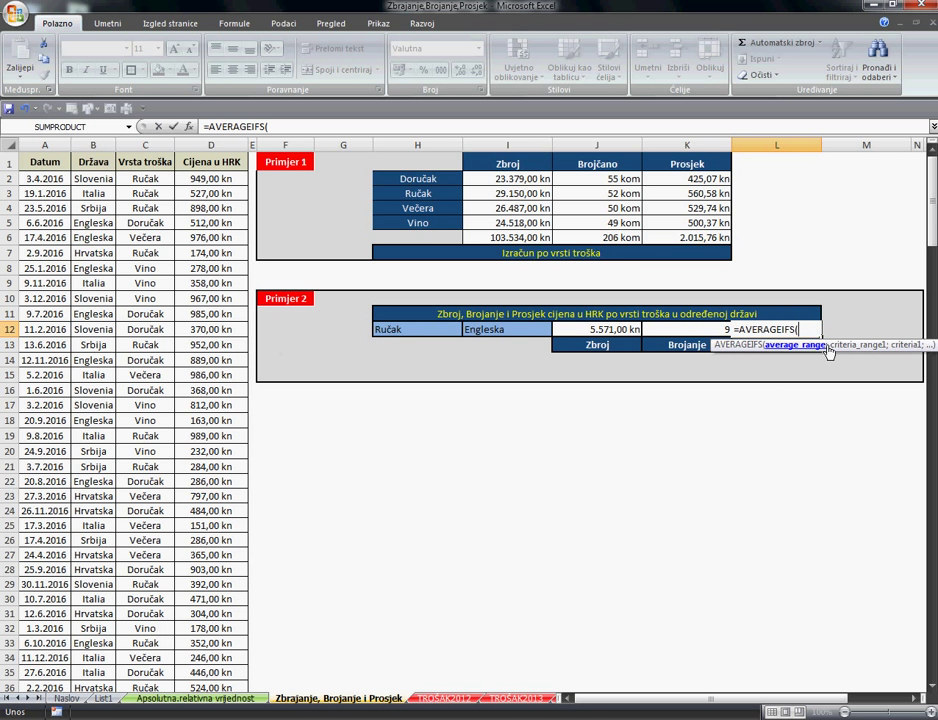
left_click_drag(840, 355, 549, 114)
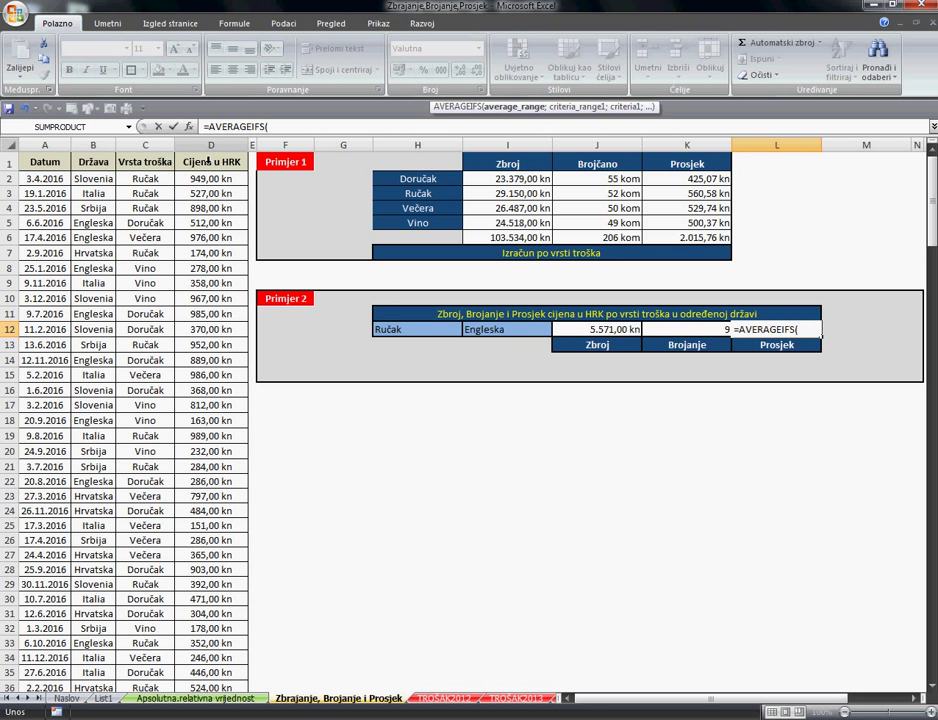
left_click(209, 160)
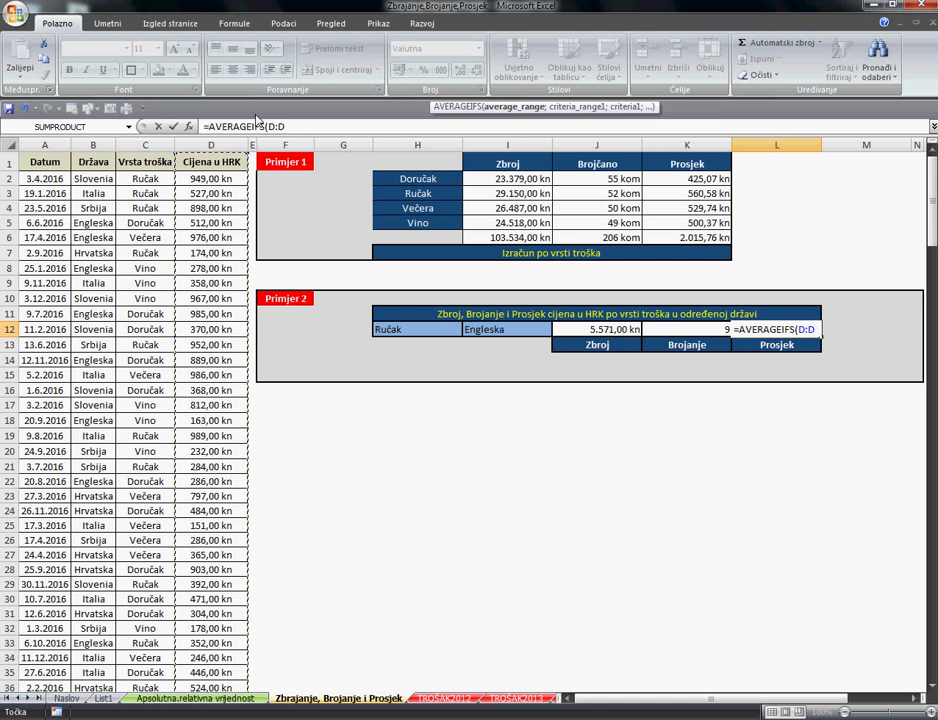
Complete the L12 formula with ;C:C;H12;B:B;I12, giving an average of 619,00 kn
type(";")
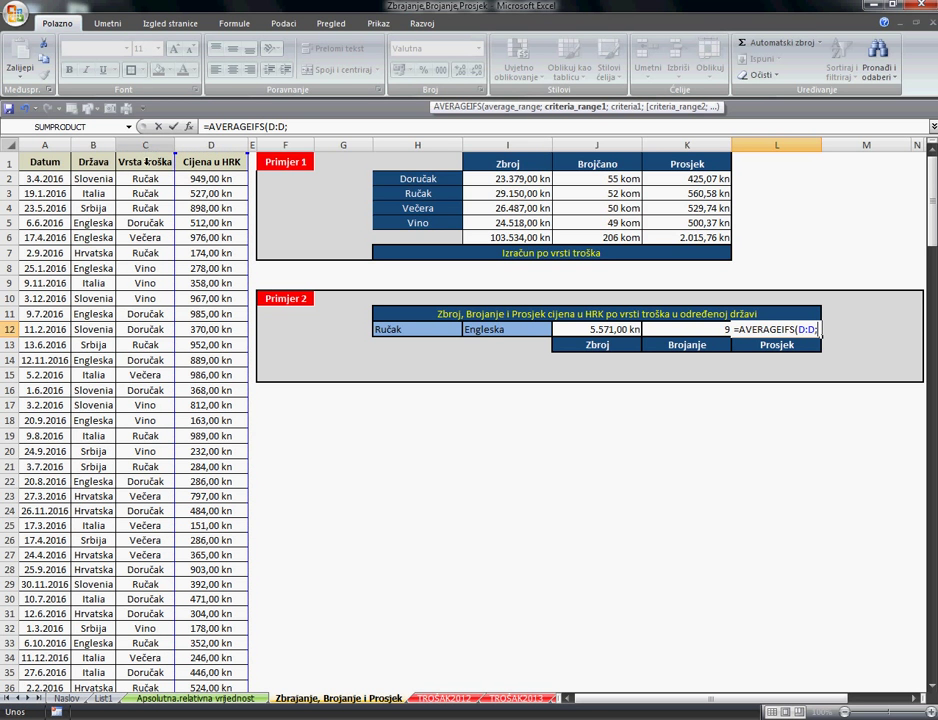
left_click(147, 161)
type(";")
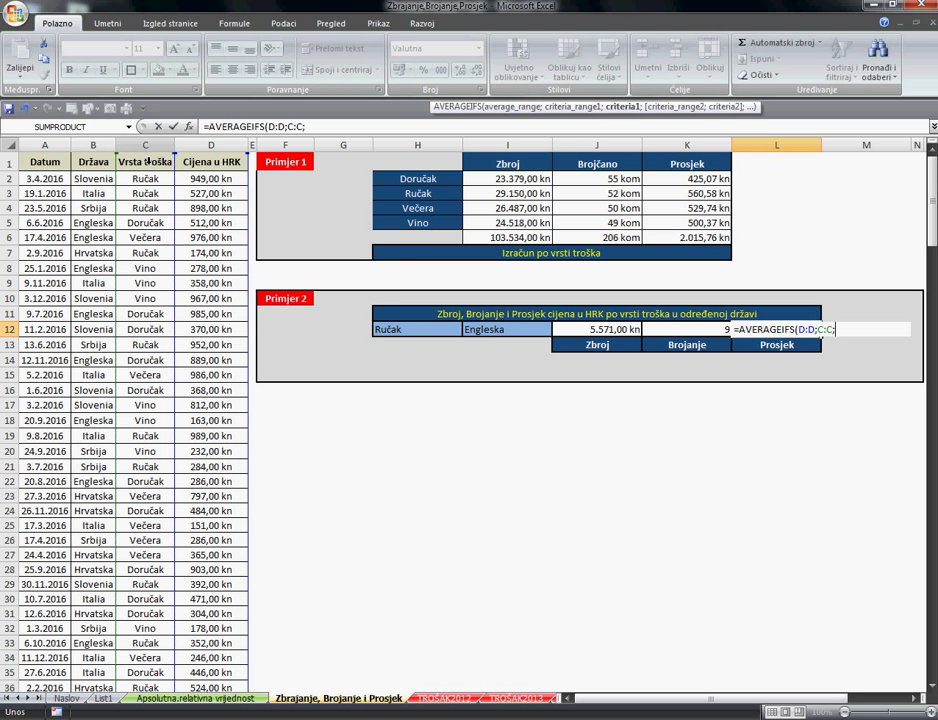
left_click(440, 330)
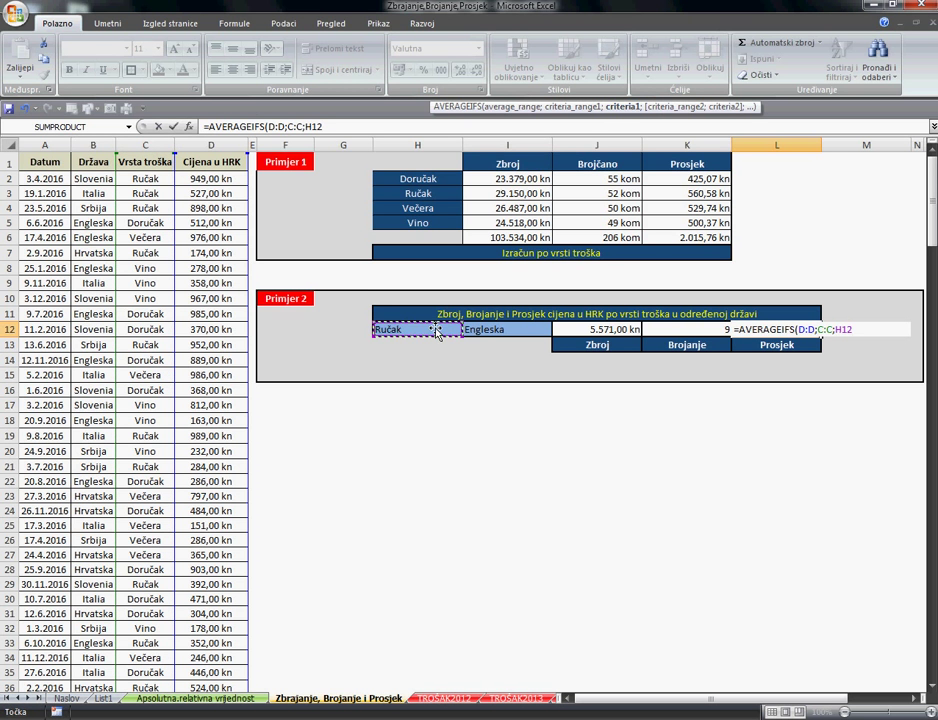
type(";")
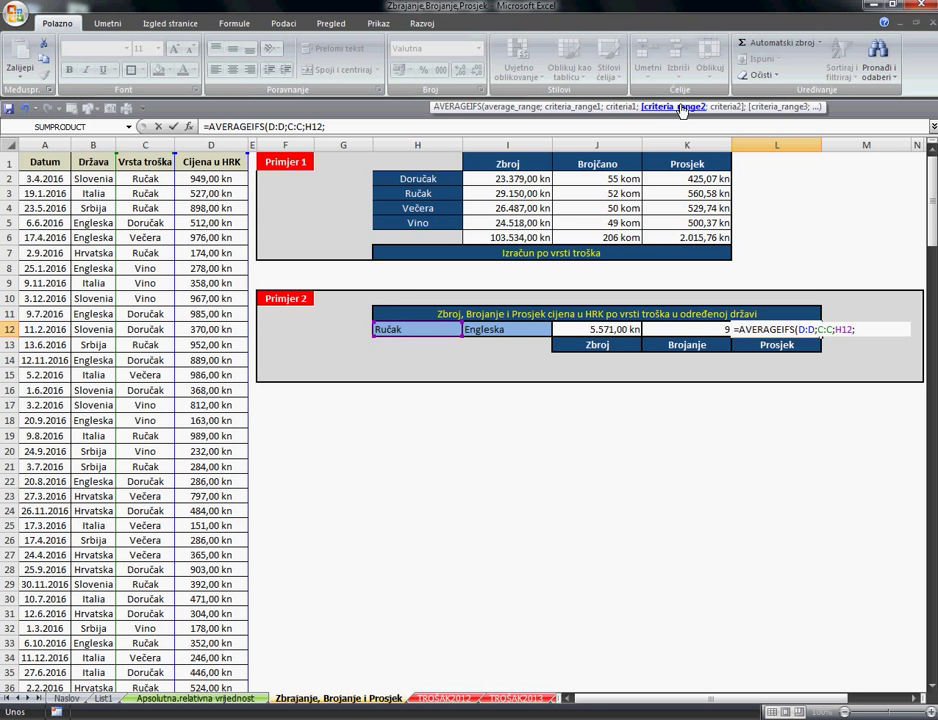
left_click(93, 160)
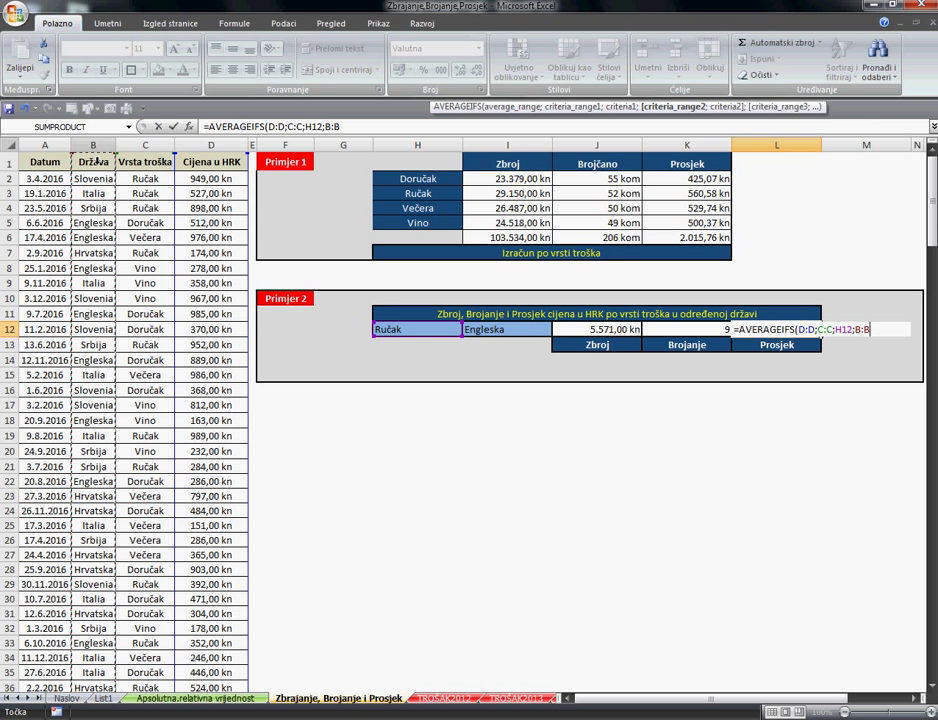
type(";")
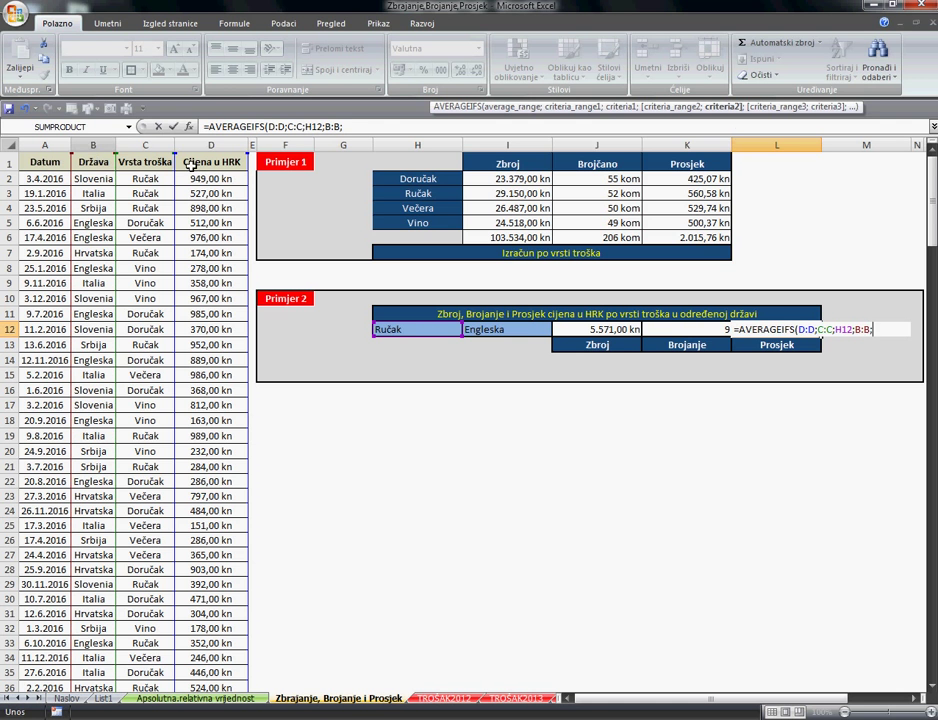
left_click(524, 328)
key("Return")
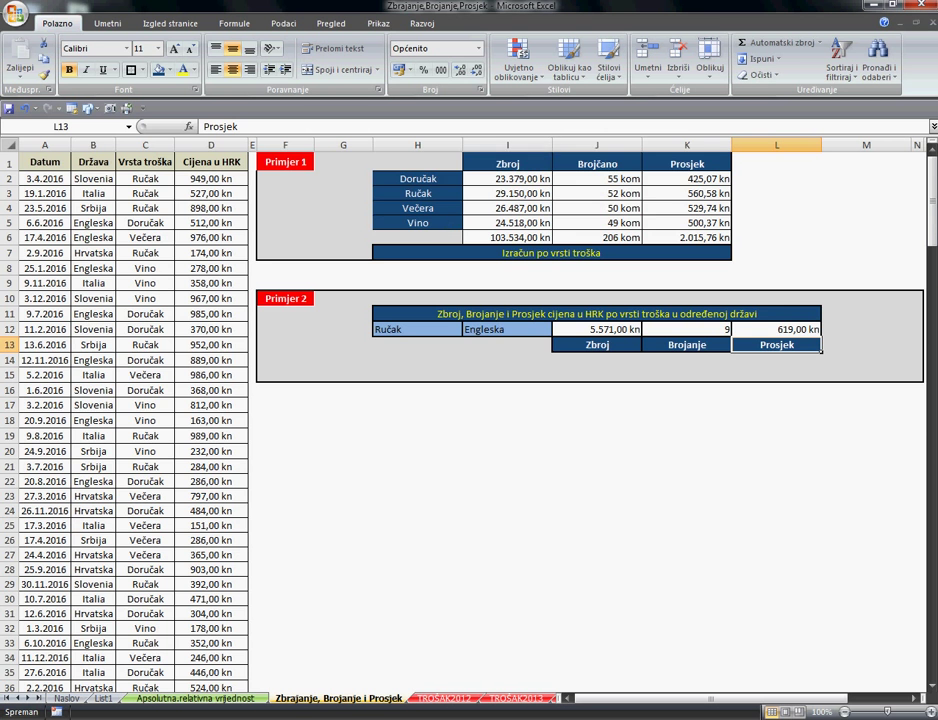
Check the blank rows below the data list ending at row 207, then scroll back to row 1
left_click_drag(932, 200, 932, 642)
scroll(291, 512, "down", 4)
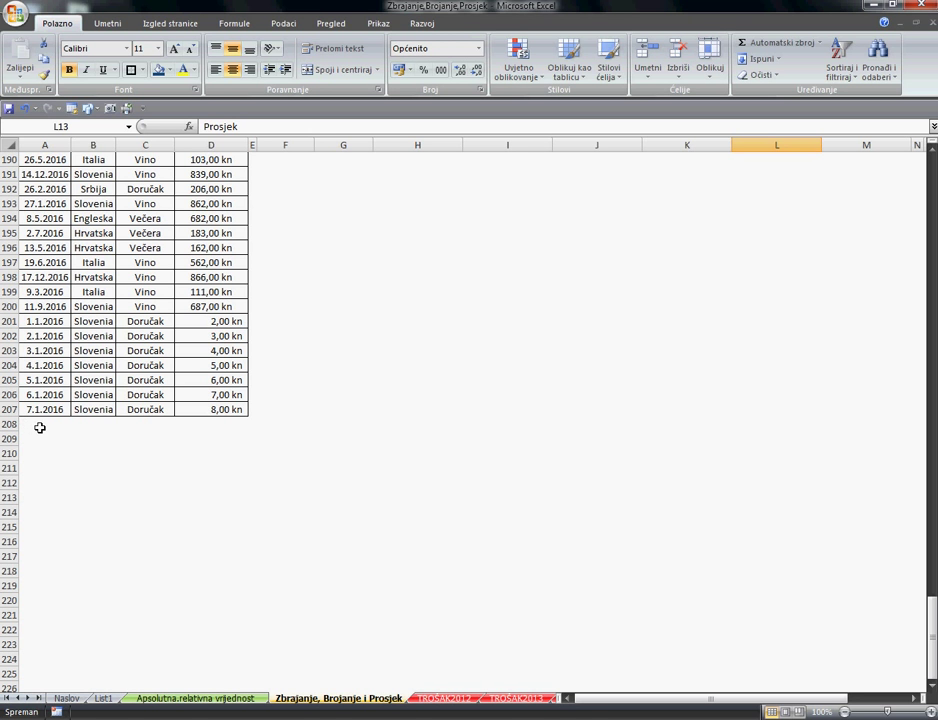
left_click_drag(38, 424, 176, 428)
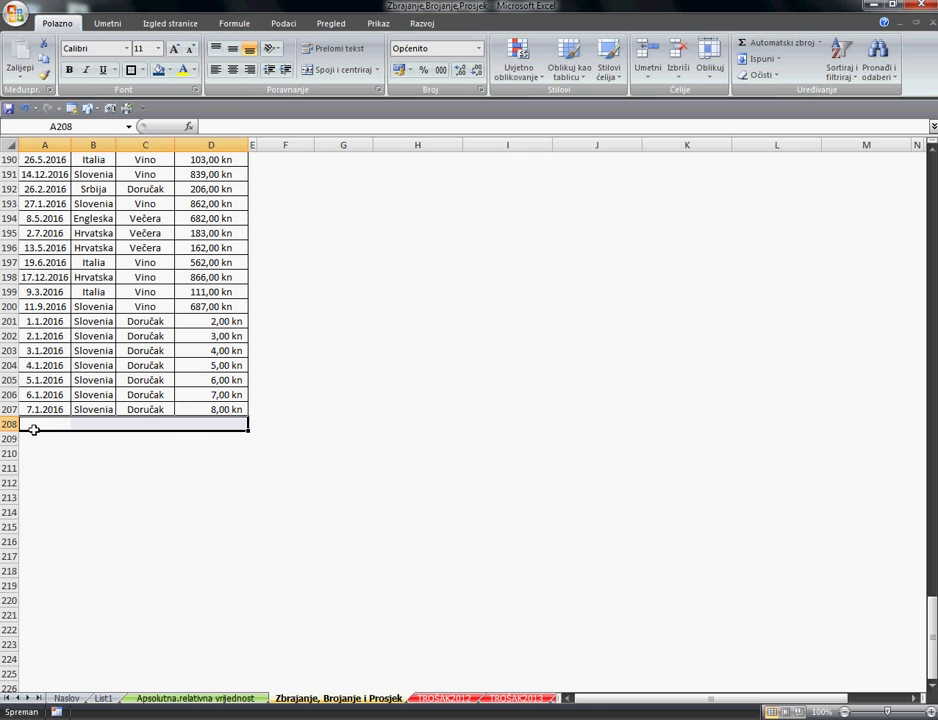
left_click_drag(36, 427, 199, 605)
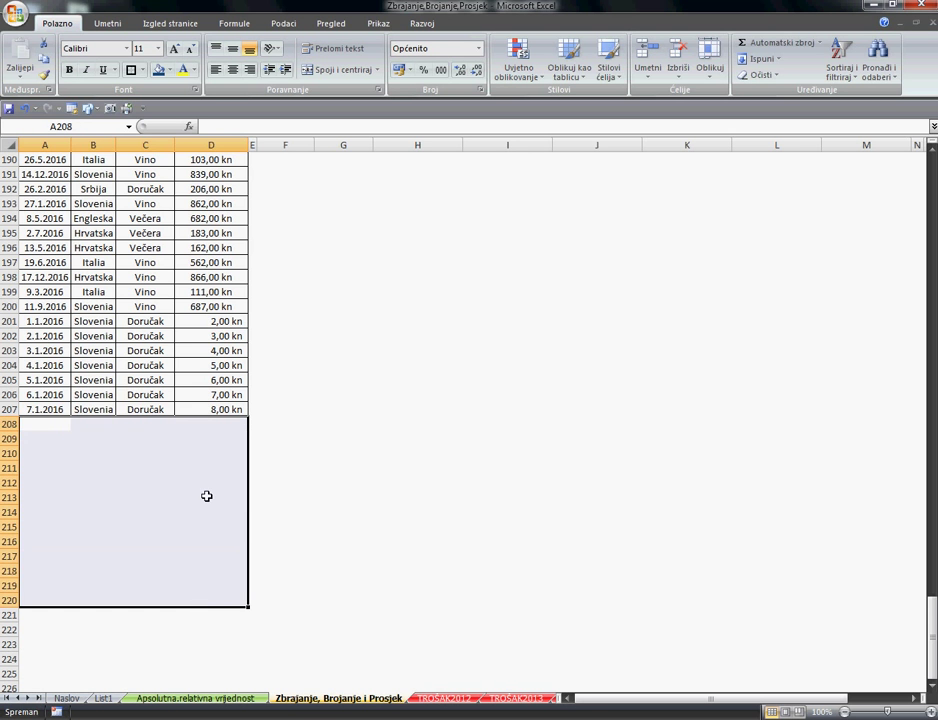
scroll(191, 496, "down", 1)
scroll(192, 496, "up", 2)
scroll(192, 496, "down", 2)
left_click(62, 383)
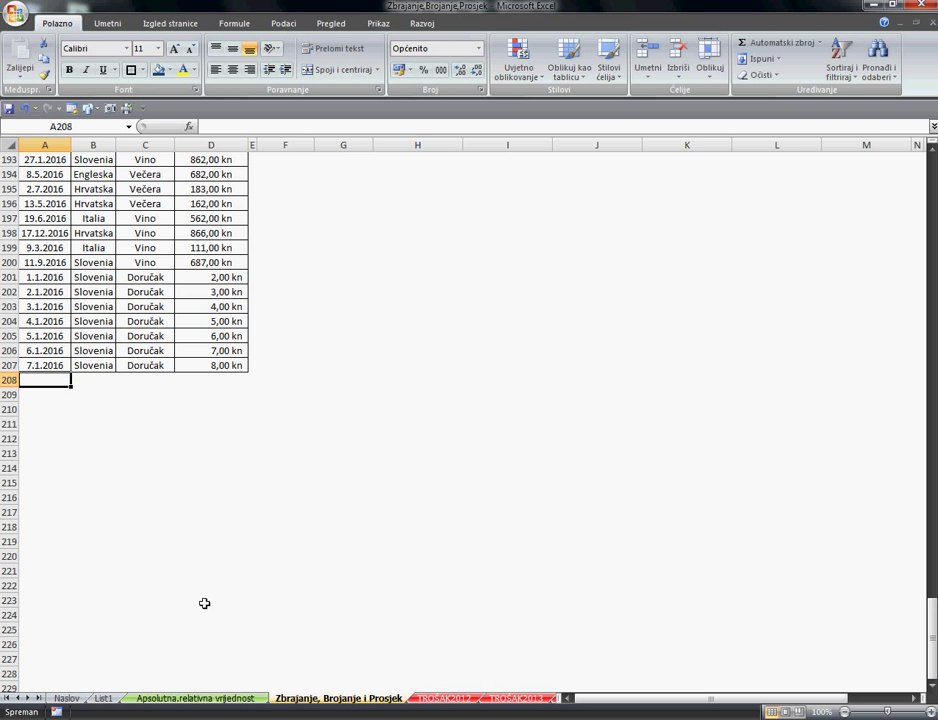
left_click_drag(923, 630, 925, 152)
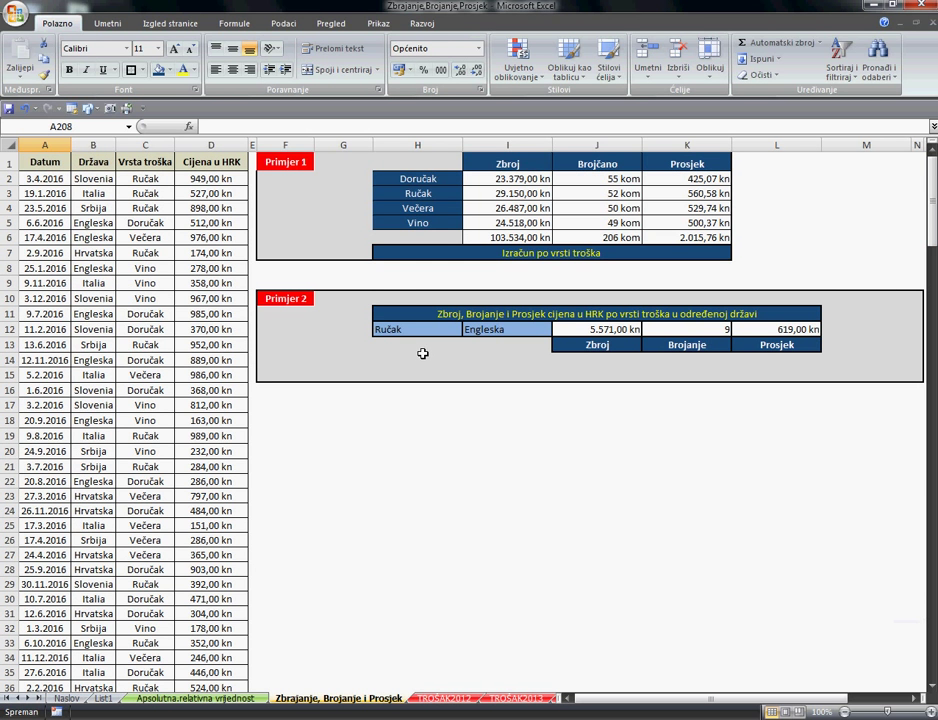
Switch the H12 expense type to Doručak, then Večera, giving 3.500,00 kn, 7 and 500,00 kn
left_click(456, 332)
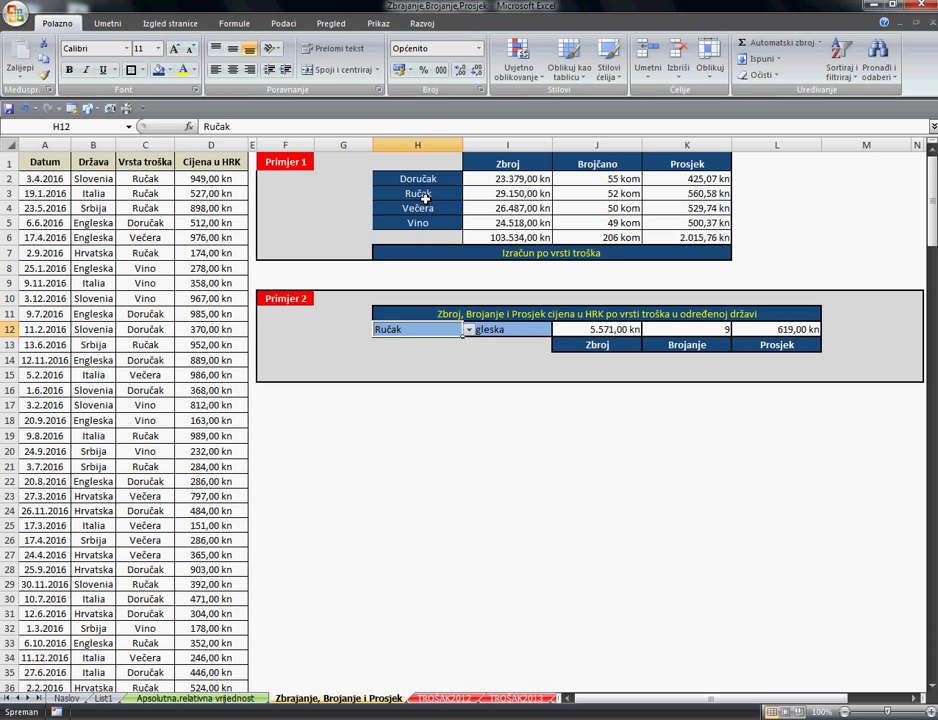
left_click(468, 330)
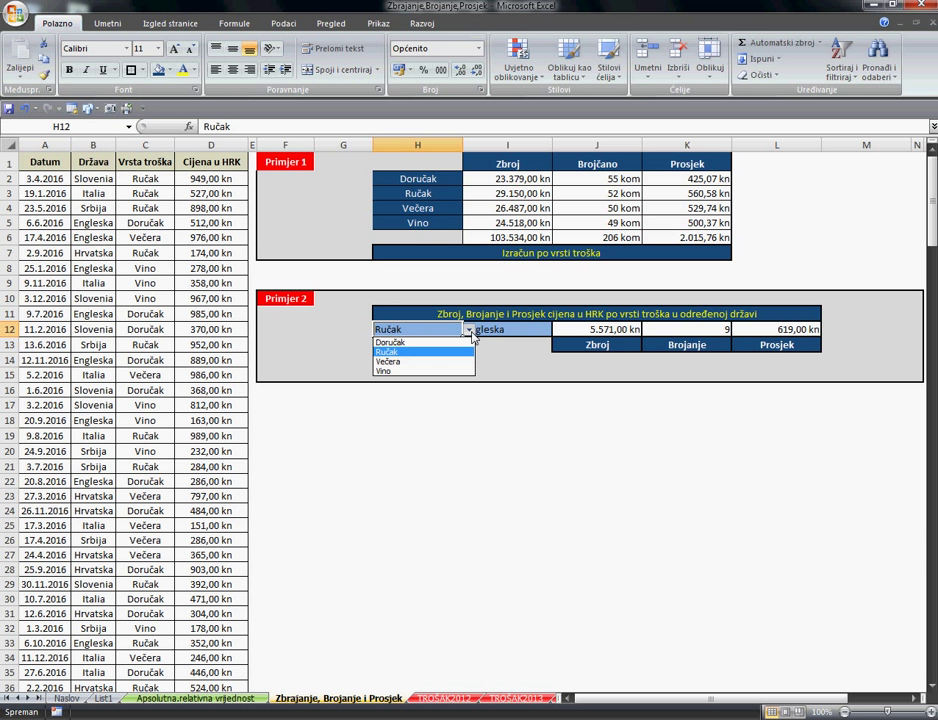
left_click(448, 344)
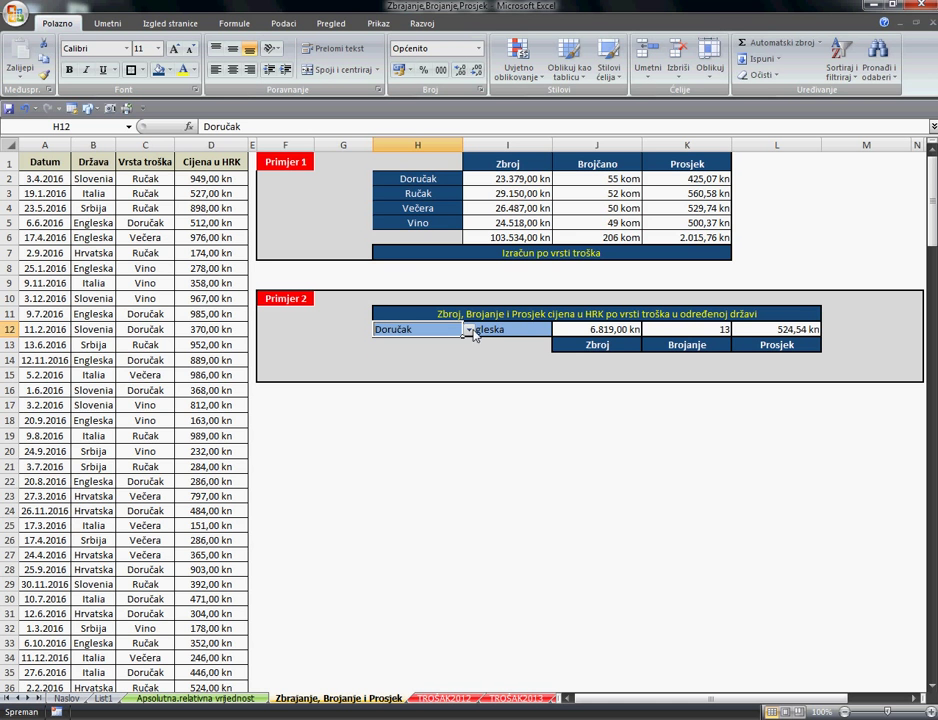
left_click(468, 330)
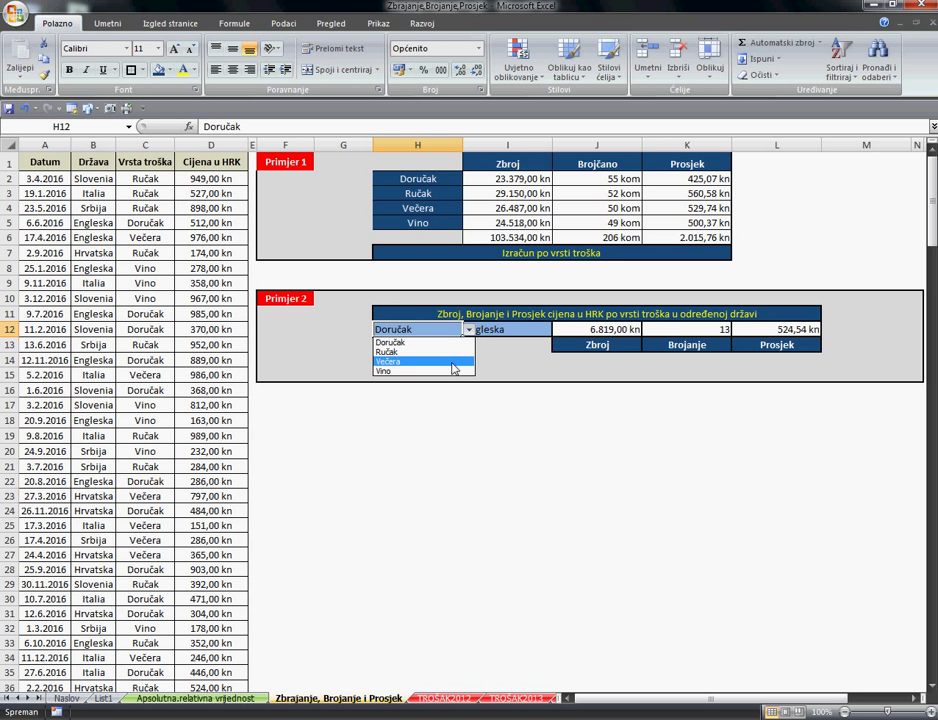
left_click(456, 363)
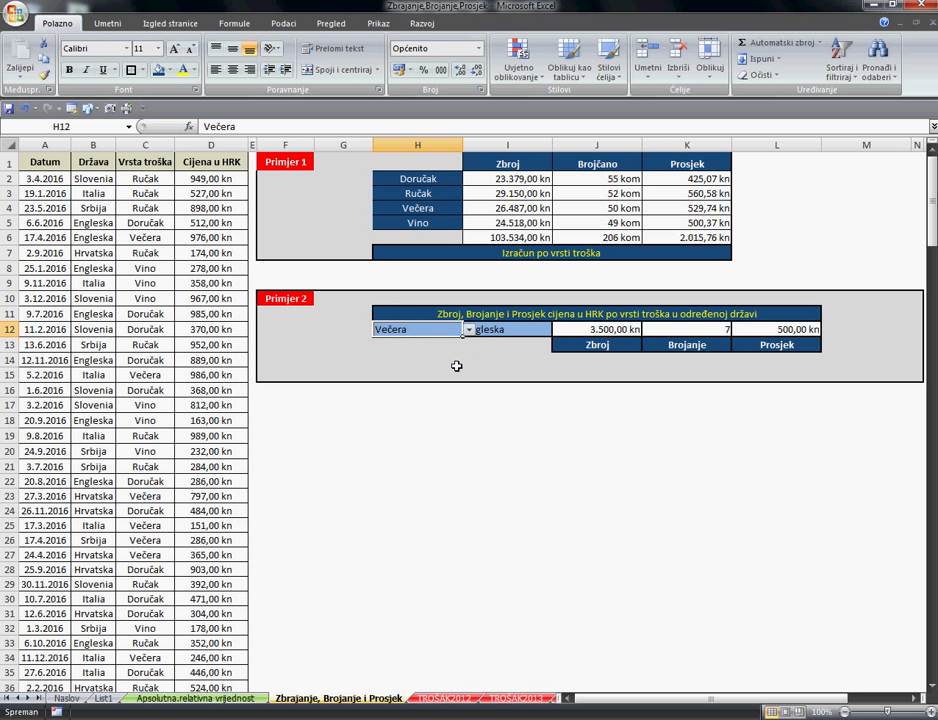
left_click(587, 336)
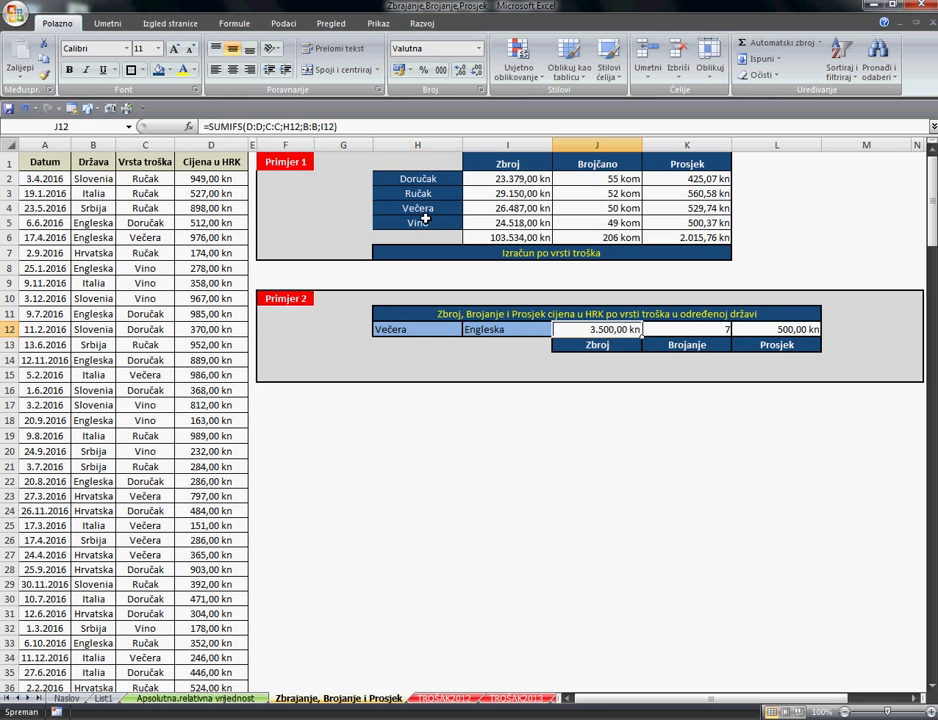
left_click(281, 127)
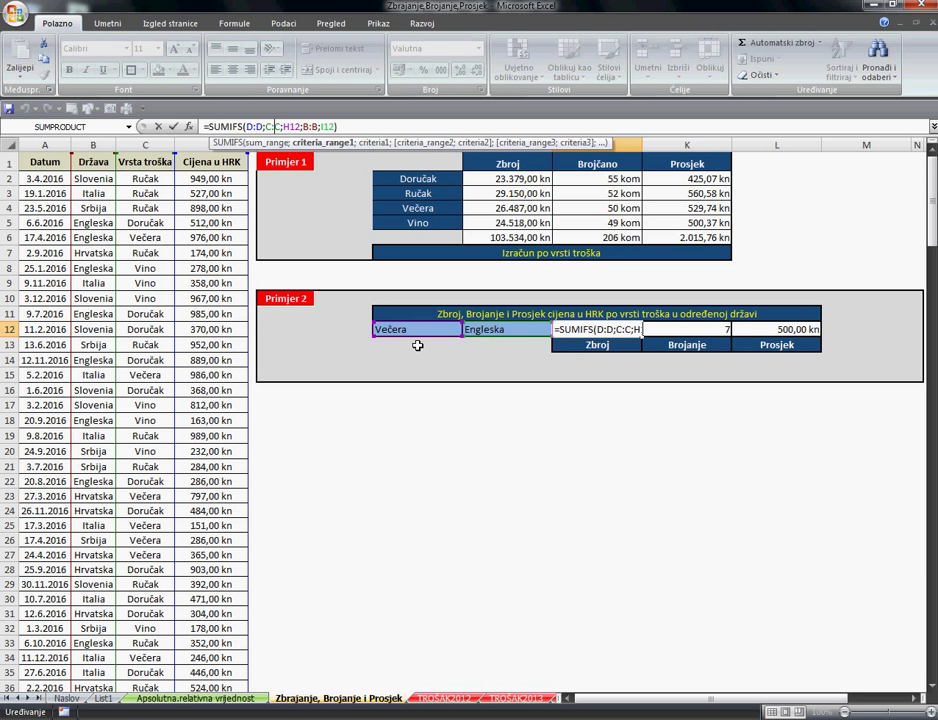
key("Return")
Cycle the Primjer 2 country through Italia and Slovenia, settling on Hrvatska
left_click(518, 329)
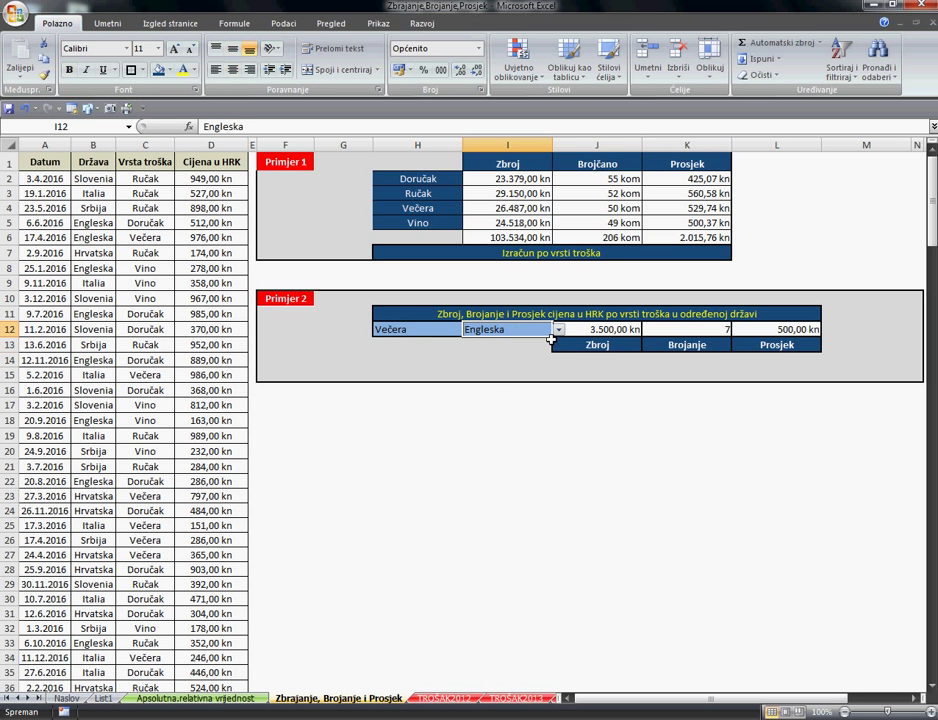
left_click(560, 331)
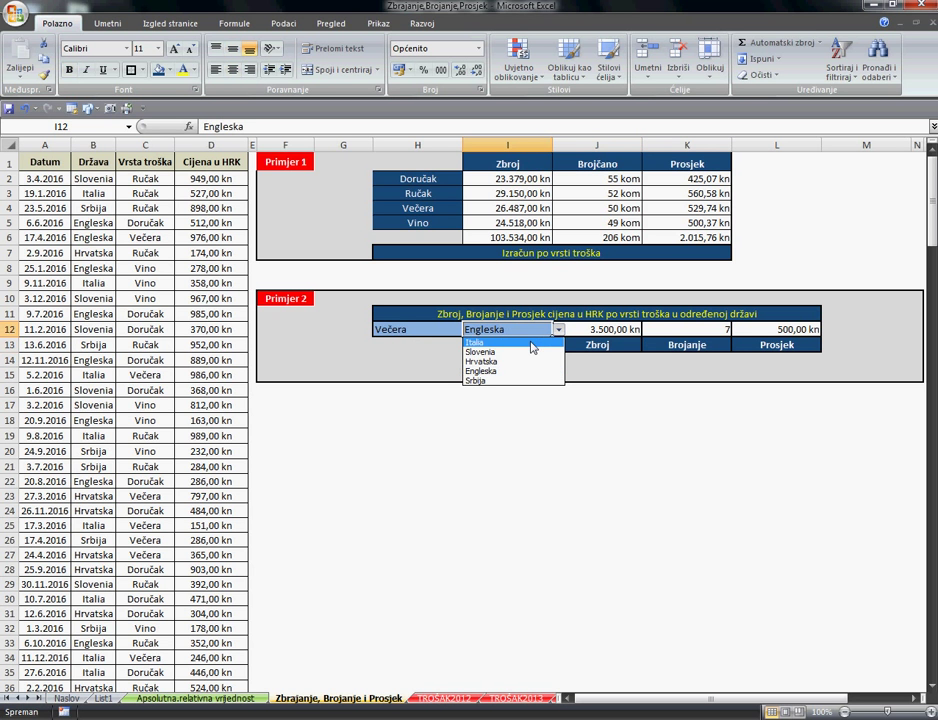
left_click(530, 343)
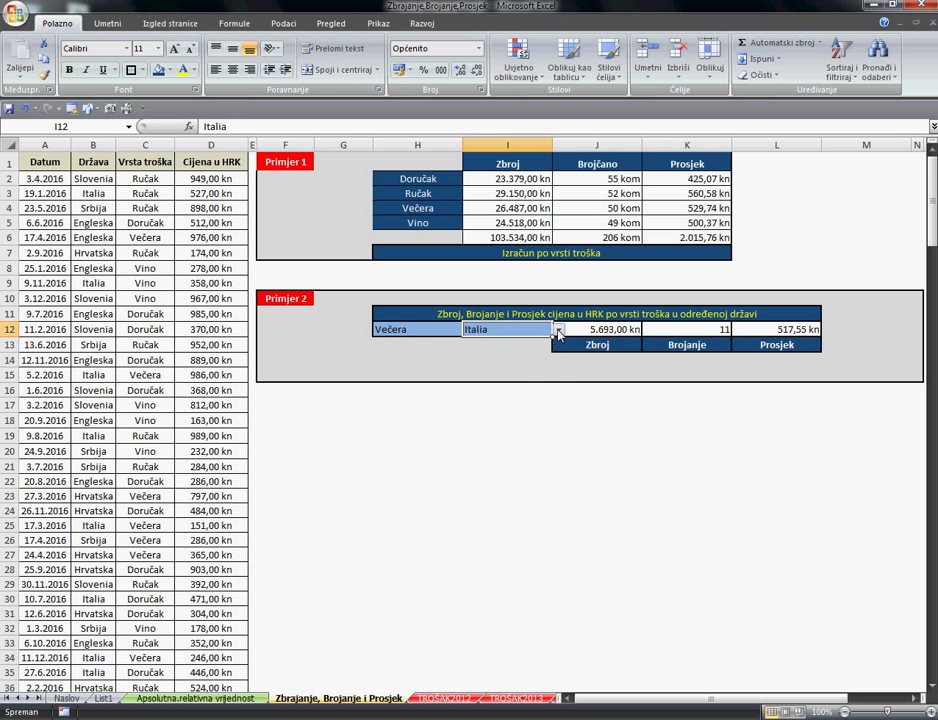
left_click(560, 331)
left_click(526, 352)
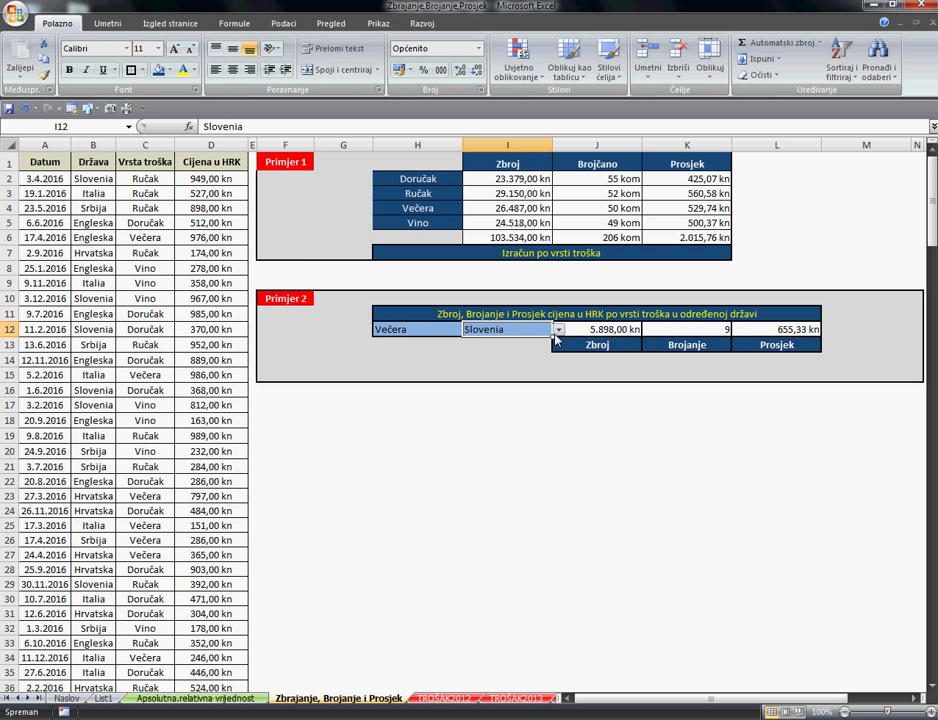
left_click(560, 331)
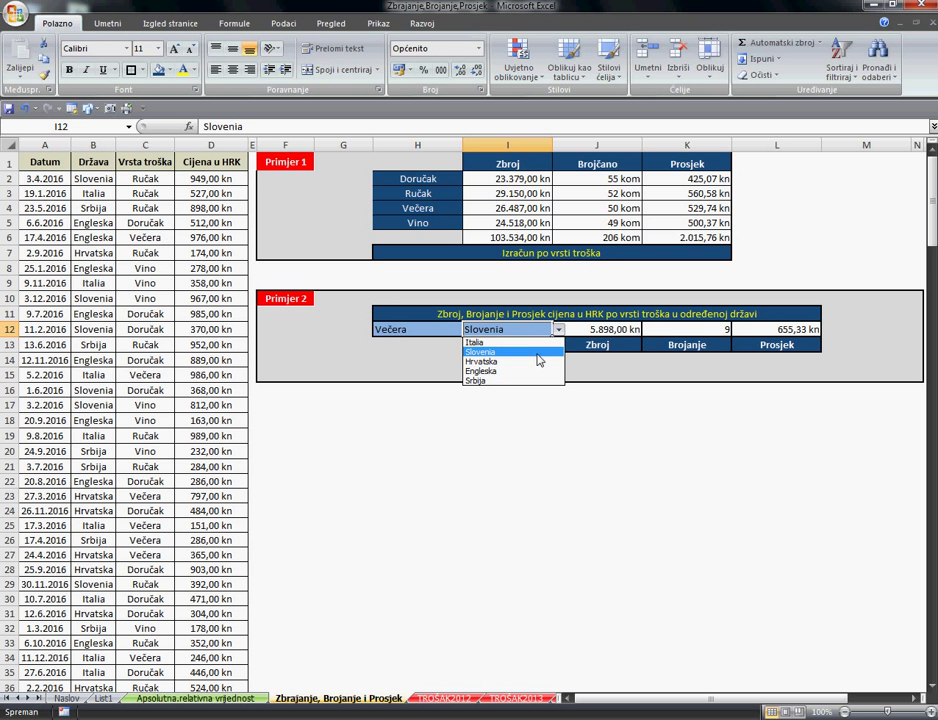
left_click(534, 361)
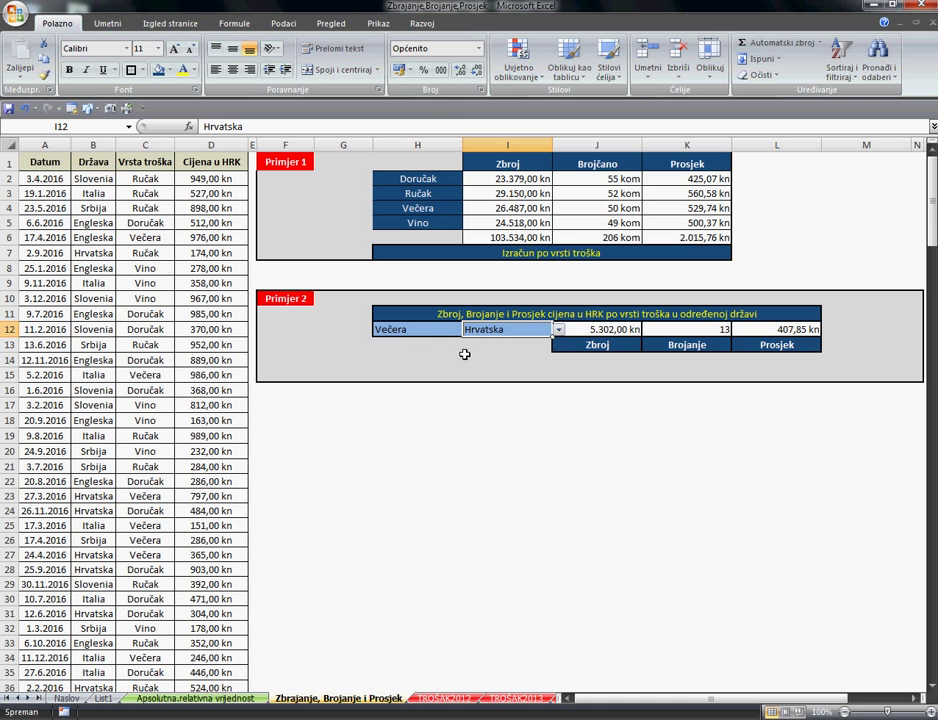
Change the expense type to Ručak, then Doručak, showing 3.697,00 kn, 7 and 528,14 kn
left_click(436, 333)
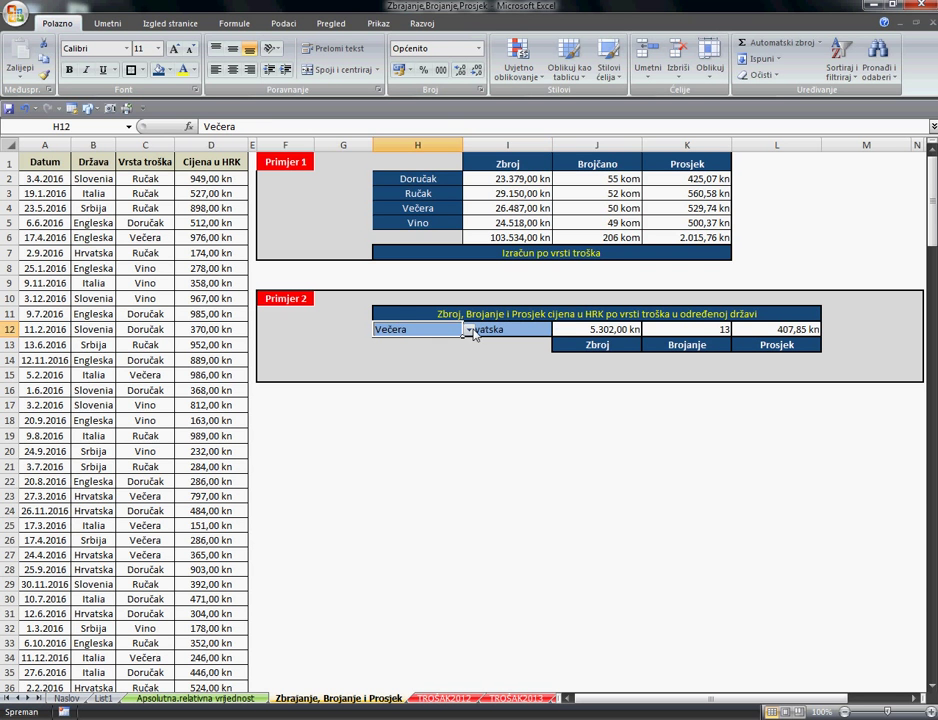
left_click(468, 330)
left_click(456, 353)
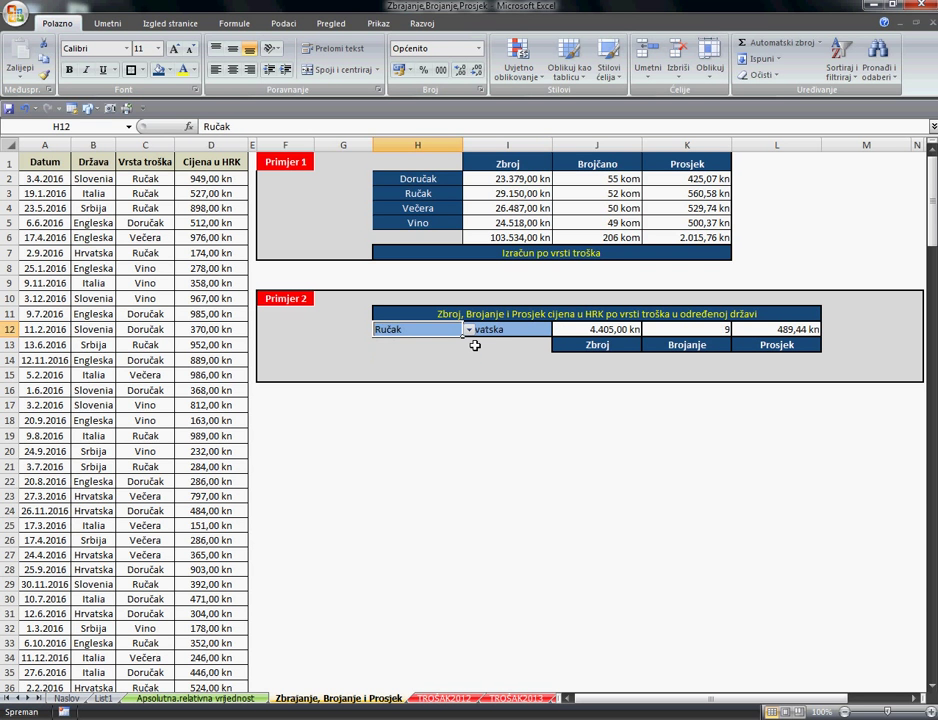
left_click(468, 330)
left_click(425, 342)
left_click(440, 362)
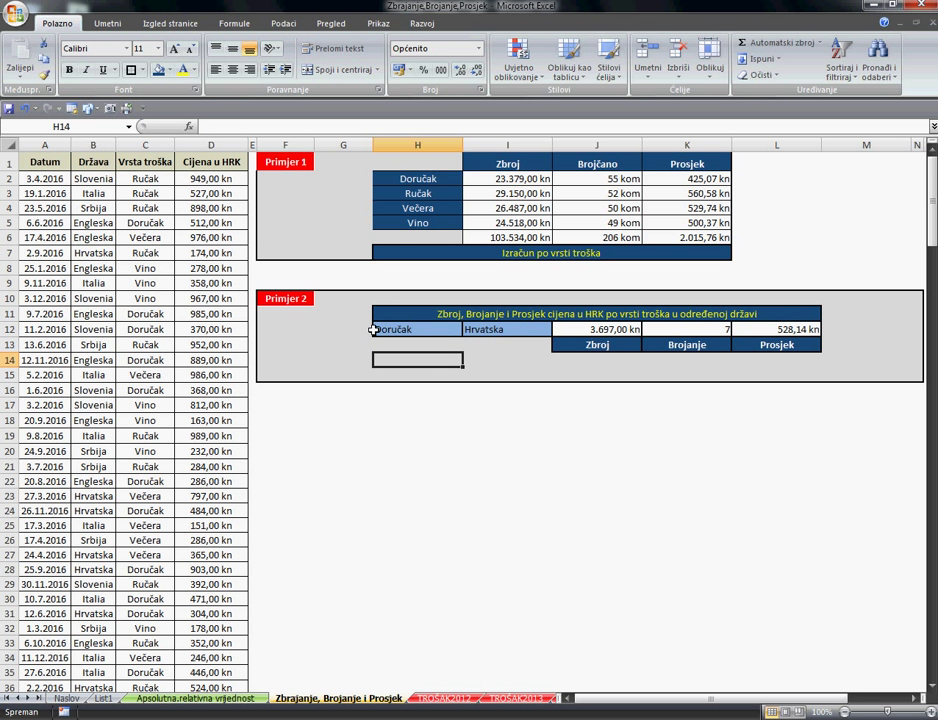
left_click(414, 168)
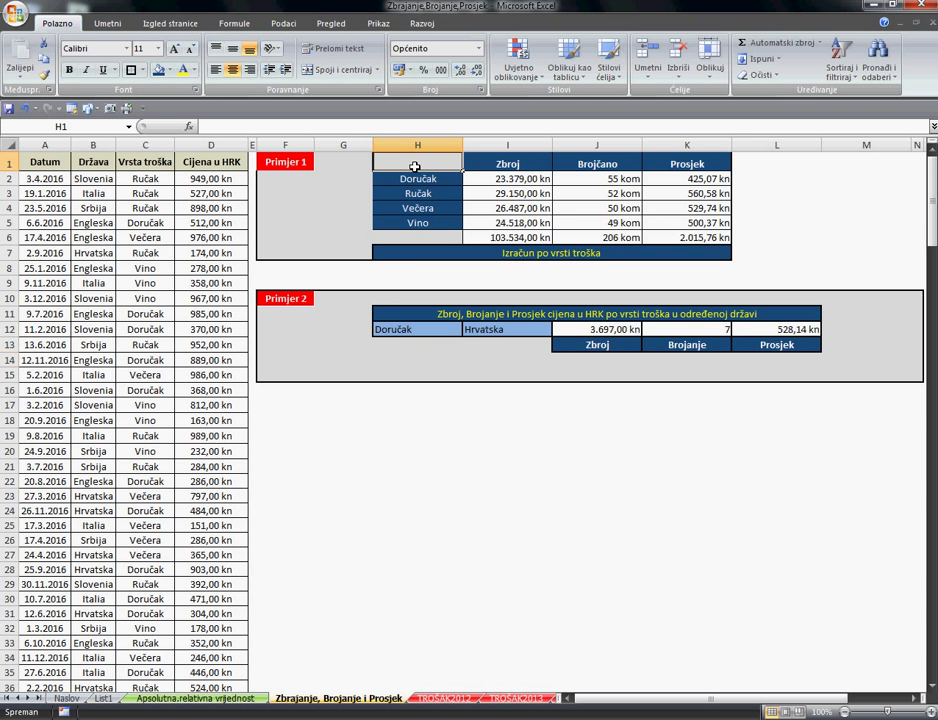